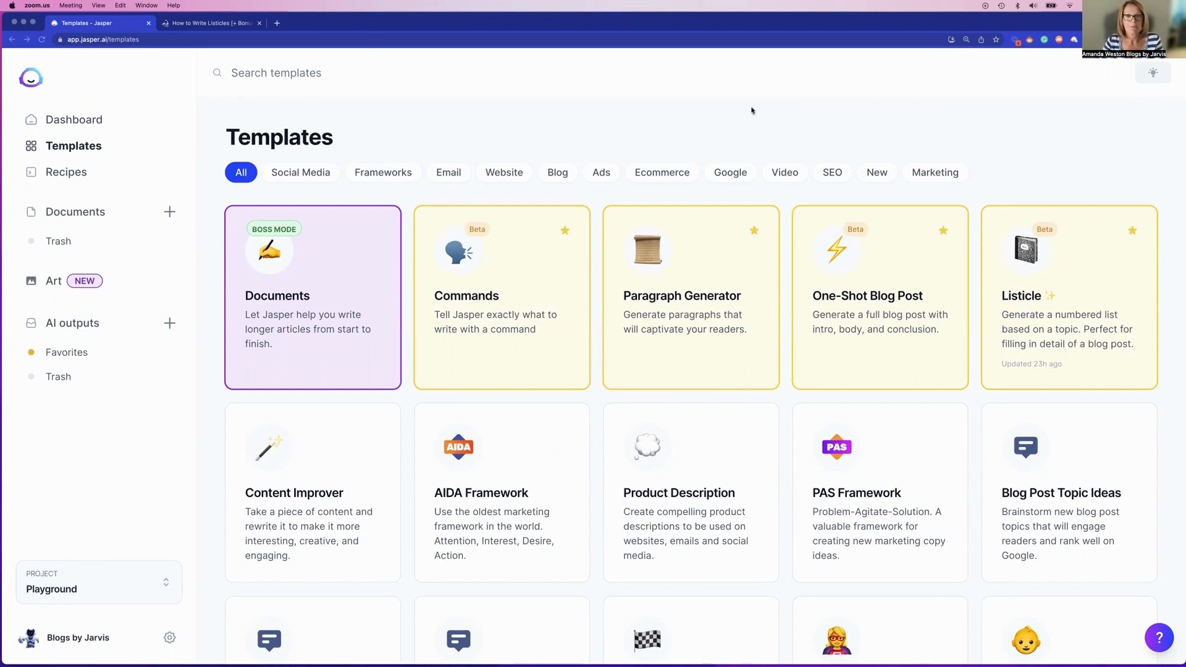
Read through the blogsbyjarvis.com article on writing listicles and highlight the example question "What are the ten creepiest places on earth?".
{"action": "left_click", "coordinate": [196, 23]}
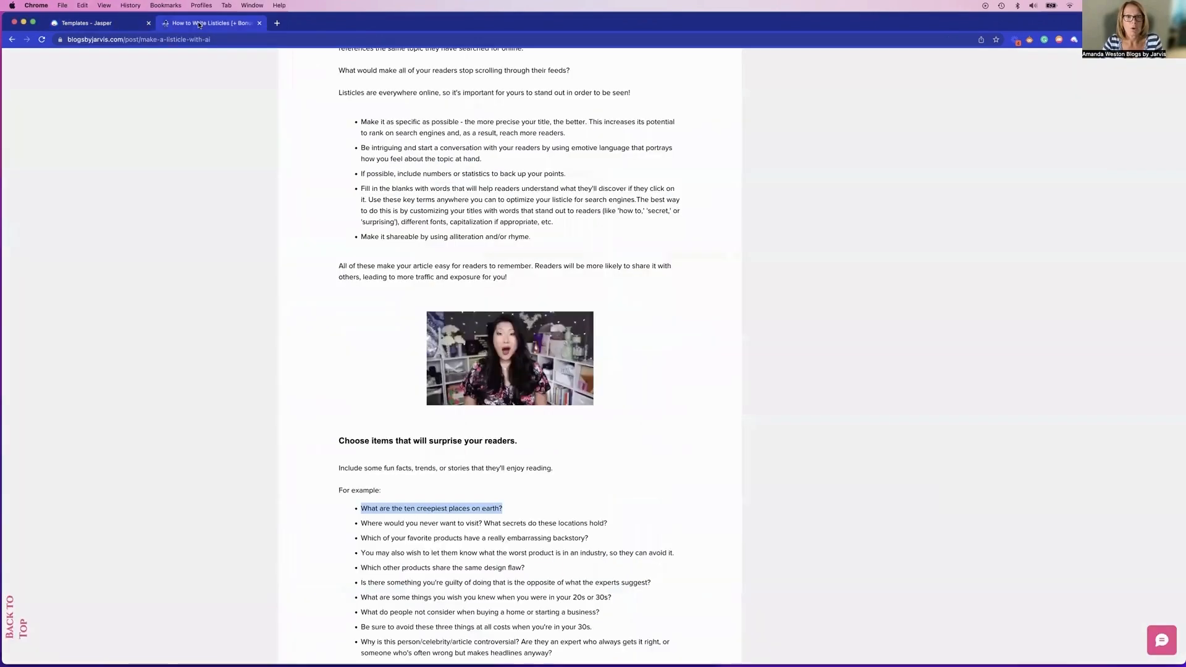
{"action": "scroll", "coordinate": [434, 134], "scroll_direction": "up", "scroll_amount": 15}
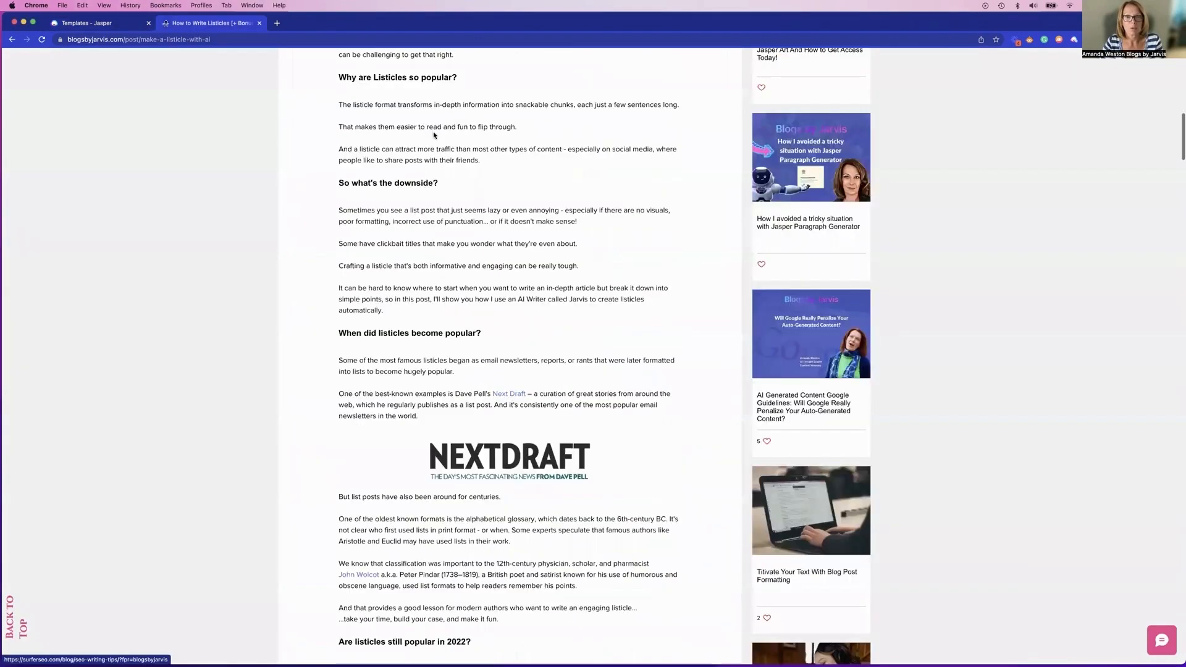
{"action": "scroll", "coordinate": [434, 135], "scroll_direction": "up", "scroll_amount": 10}
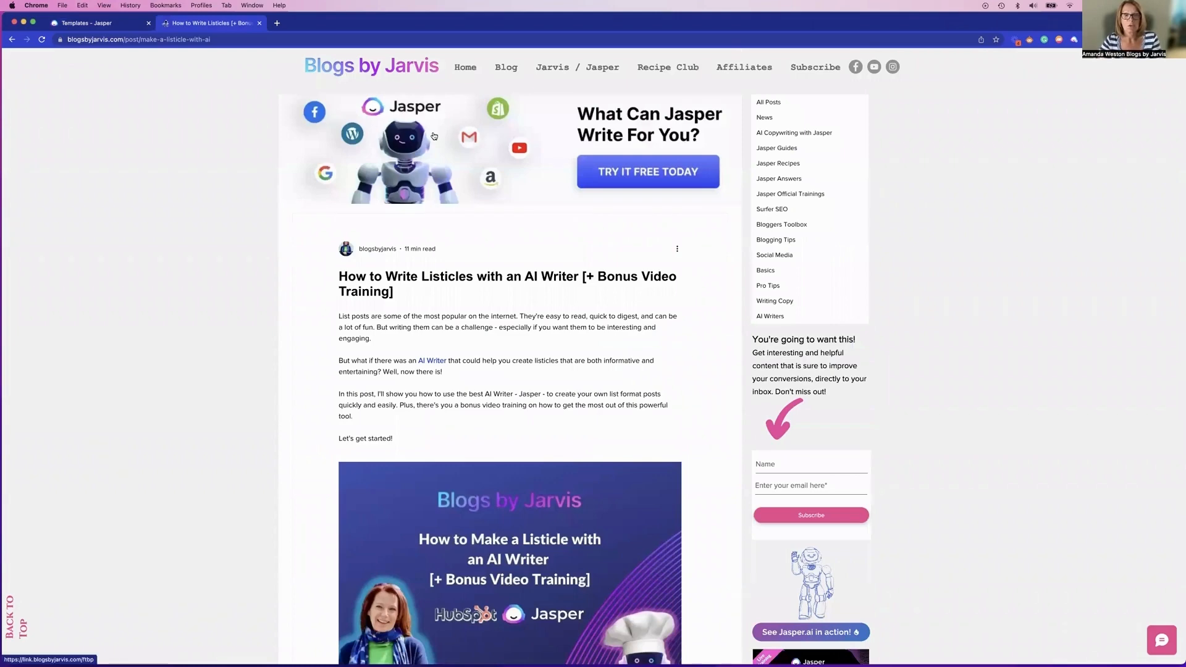
{"action": "scroll", "coordinate": [434, 136], "scroll_direction": "down", "scroll_amount": 1}
{"action": "scroll", "coordinate": [434, 136], "scroll_direction": "down", "scroll_amount": 2}
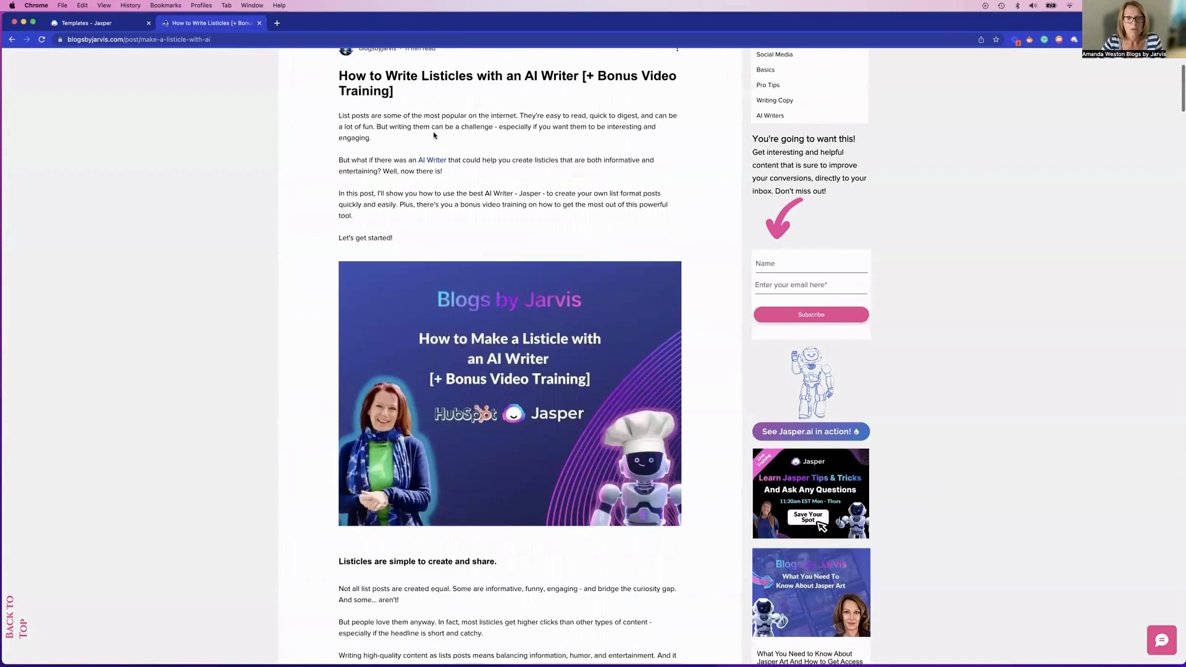
{"action": "scroll", "coordinate": [434, 136], "scroll_direction": "down", "scroll_amount": 3}
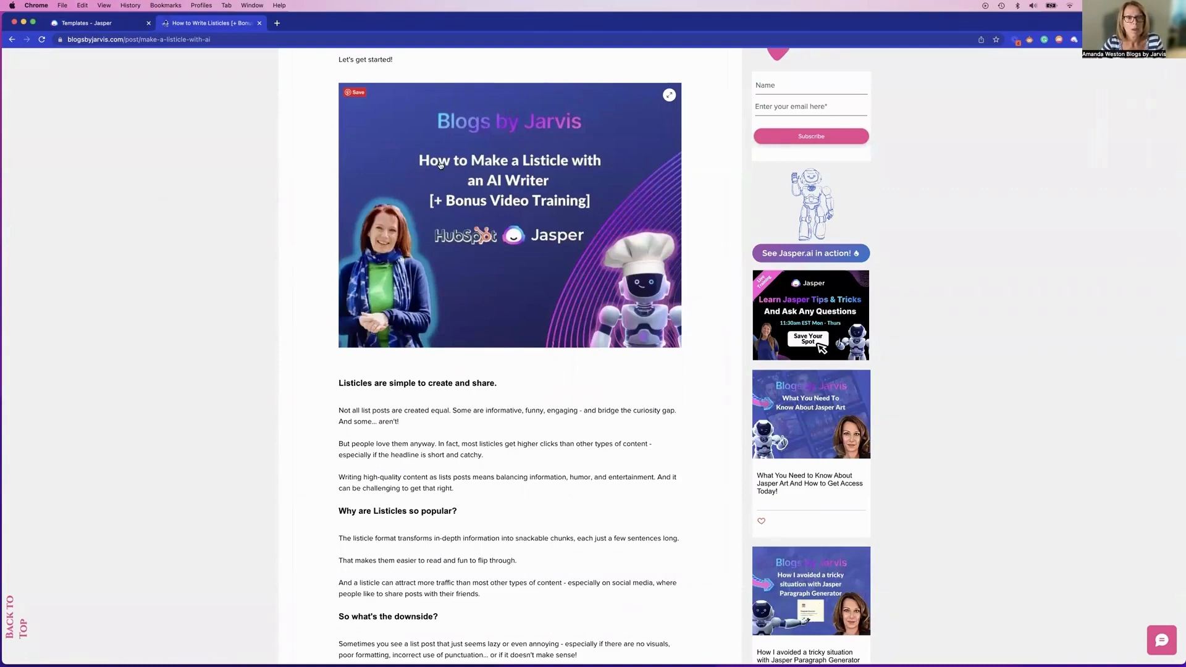
{"action": "scroll", "coordinate": [351, 77], "scroll_direction": "up", "scroll_amount": 3}
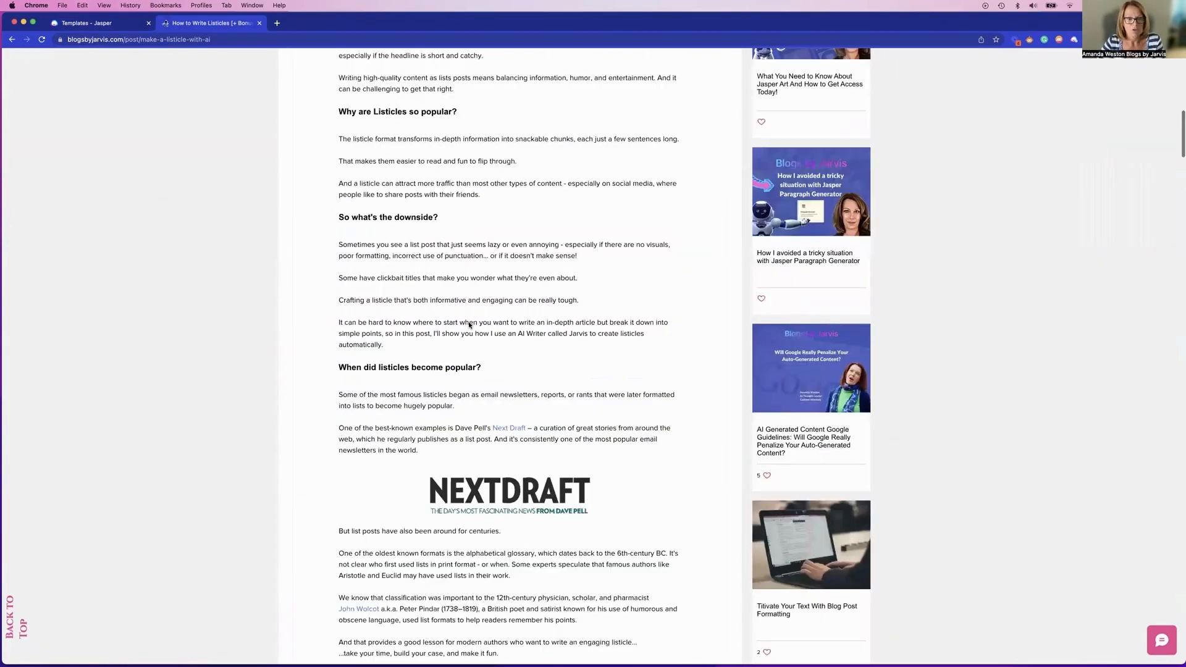
{"action": "scroll", "coordinate": [469, 325], "scroll_direction": "down", "scroll_amount": 20}
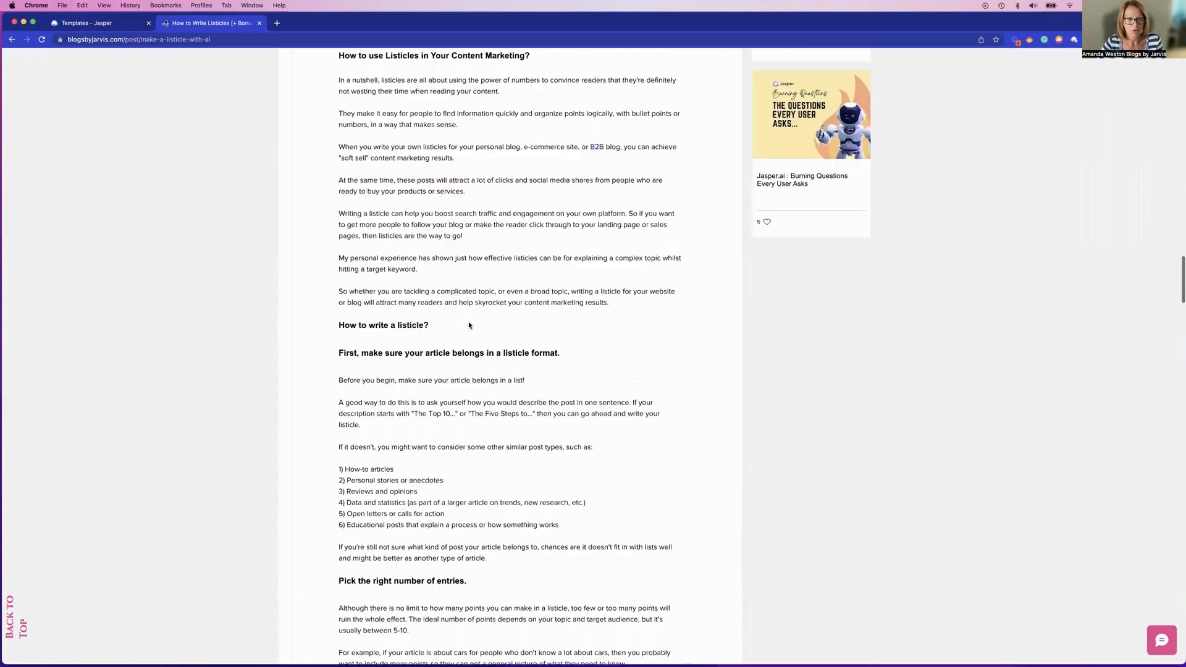
{"action": "scroll", "coordinate": [469, 322], "scroll_direction": "down", "scroll_amount": 15}
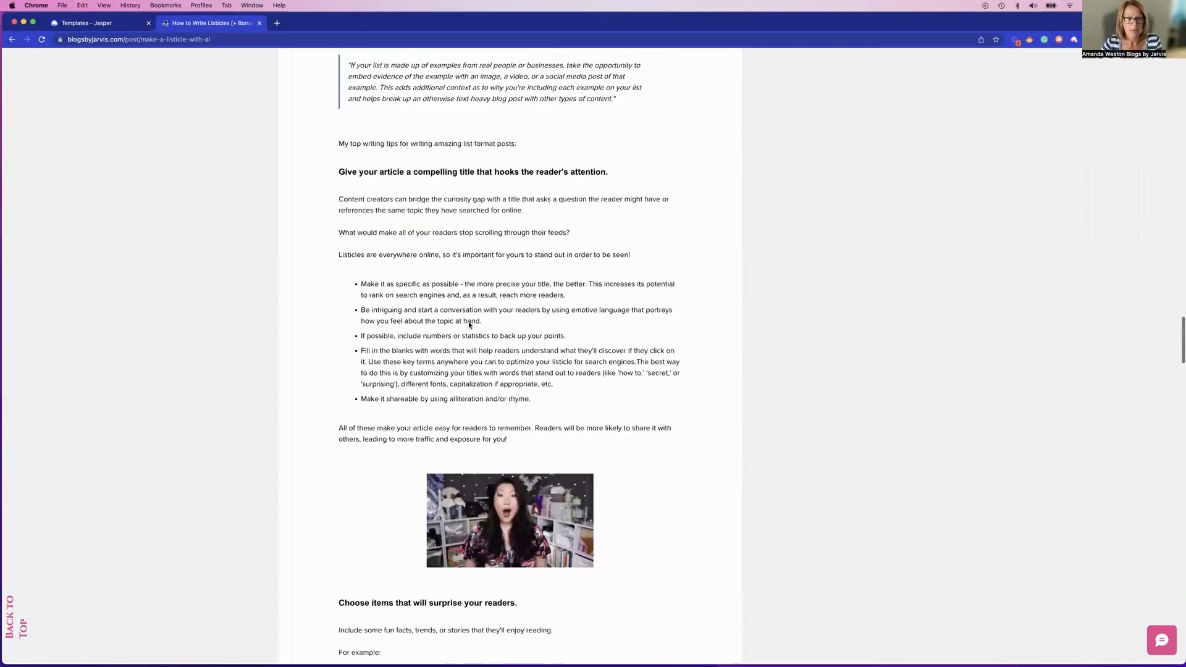
{"action": "left_click_drag", "start_coordinate": [503, 201], "coordinate": [364, 199]}
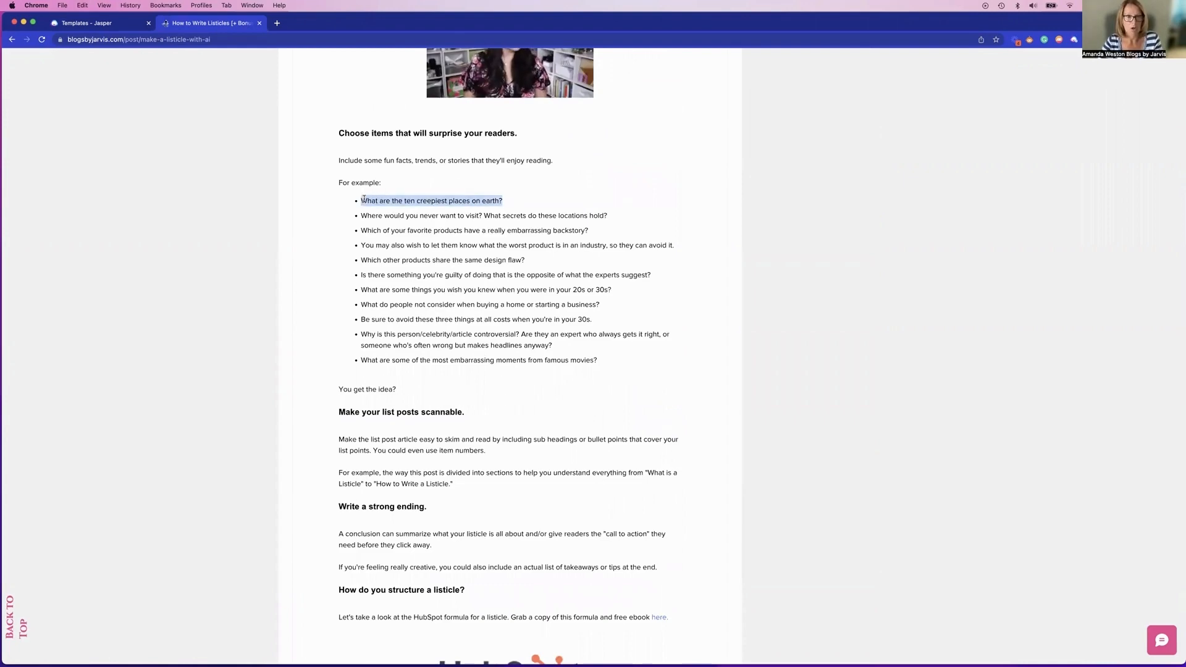
Return to Jasper, open the Listicle template and review the previously generated lists in its history.
{"action": "left_click", "coordinate": [95, 25]}
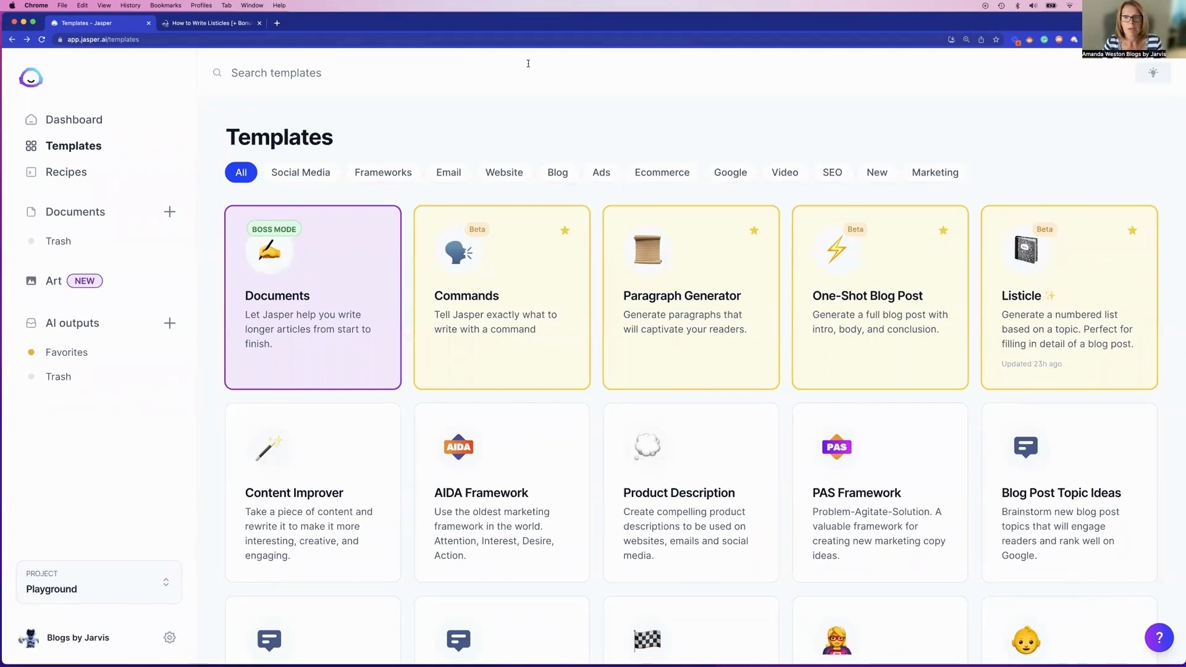
{"action": "left_click", "coordinate": [1112, 316]}
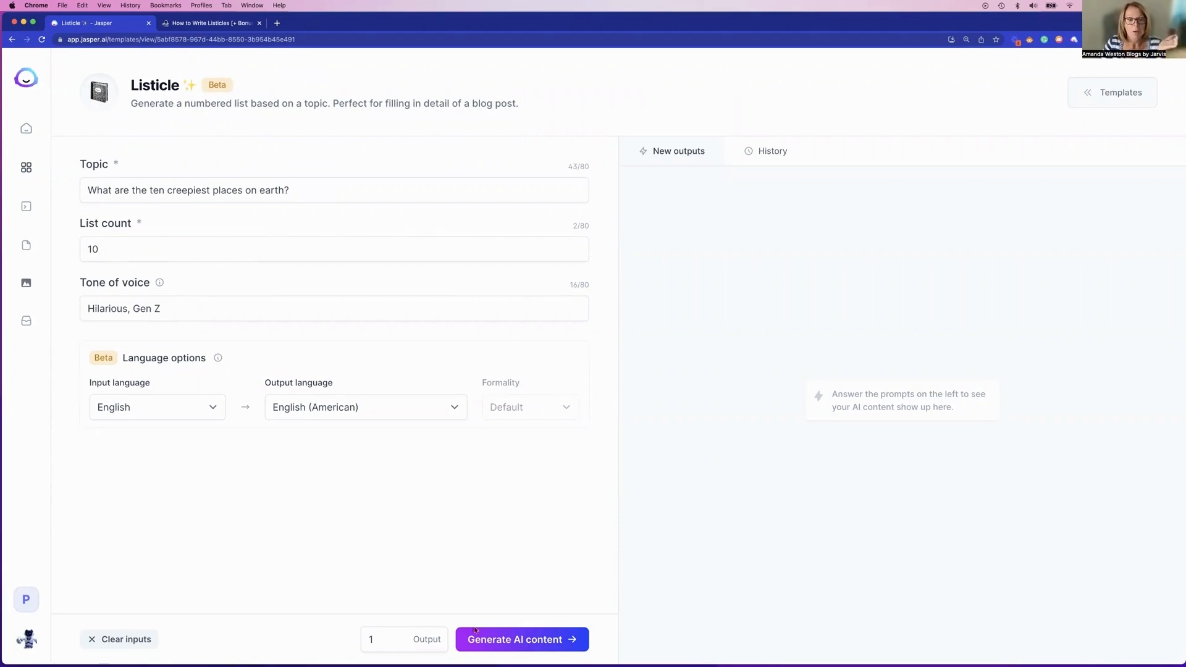
{"action": "left_click", "coordinate": [776, 149]}
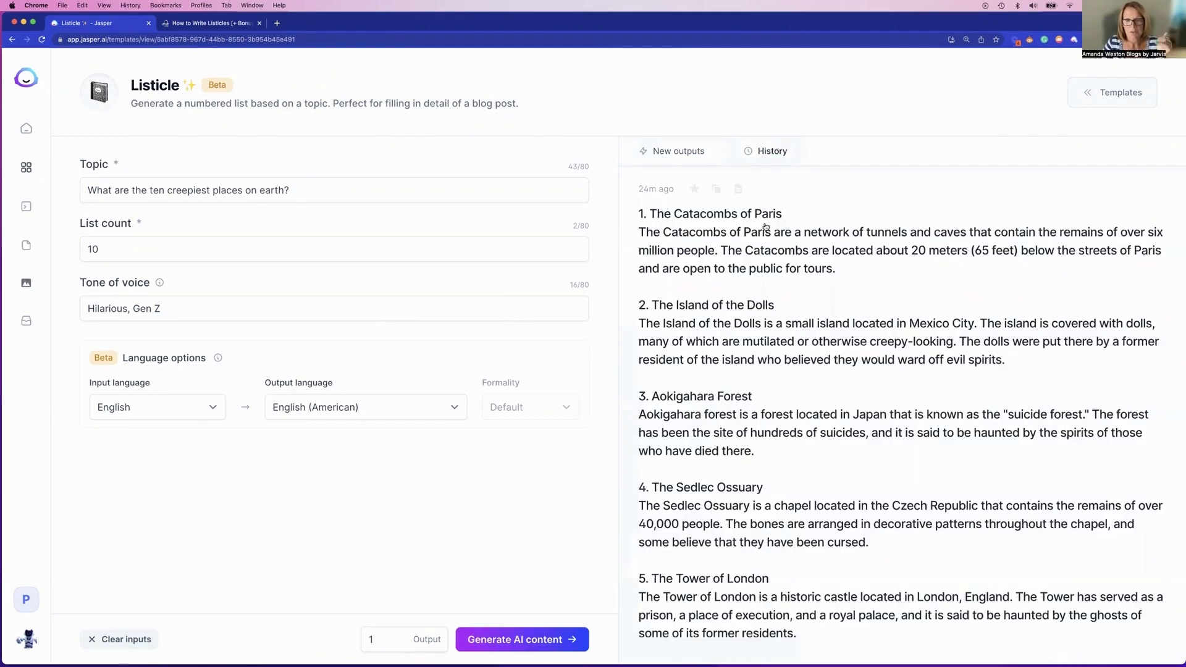
{"action": "scroll", "coordinate": [766, 227], "scroll_direction": "down", "scroll_amount": 3}
{"action": "scroll", "coordinate": [765, 227], "scroll_direction": "down", "scroll_amount": 15}
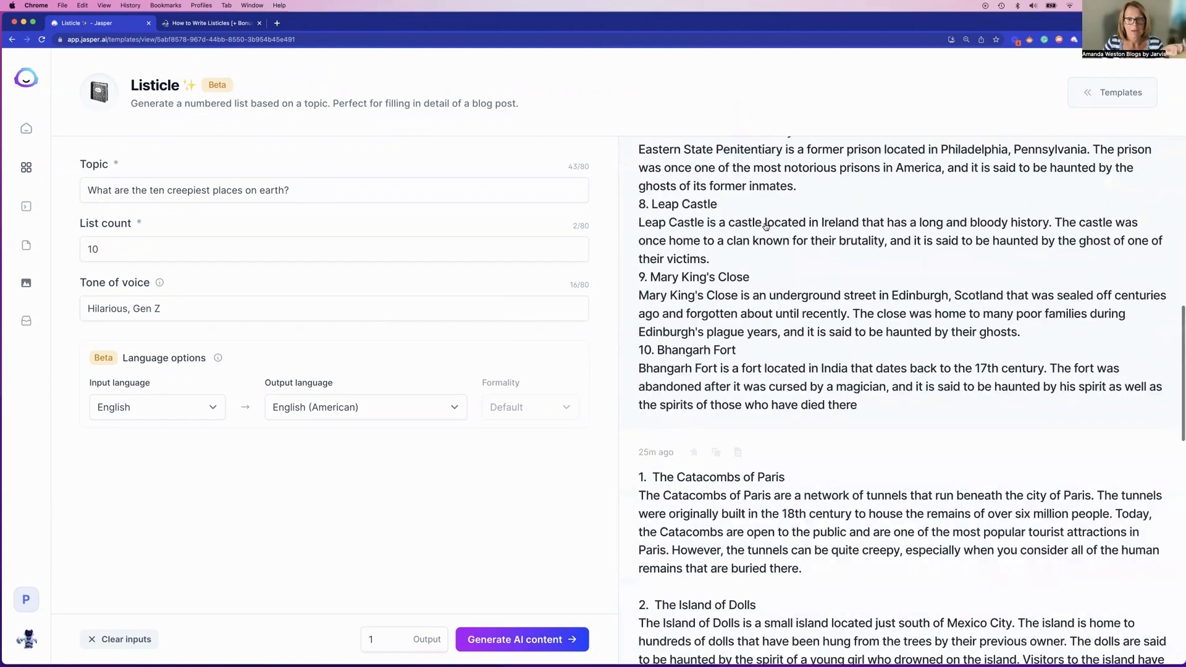
{"action": "scroll", "coordinate": [712, 378], "scroll_direction": "up", "scroll_amount": 6}
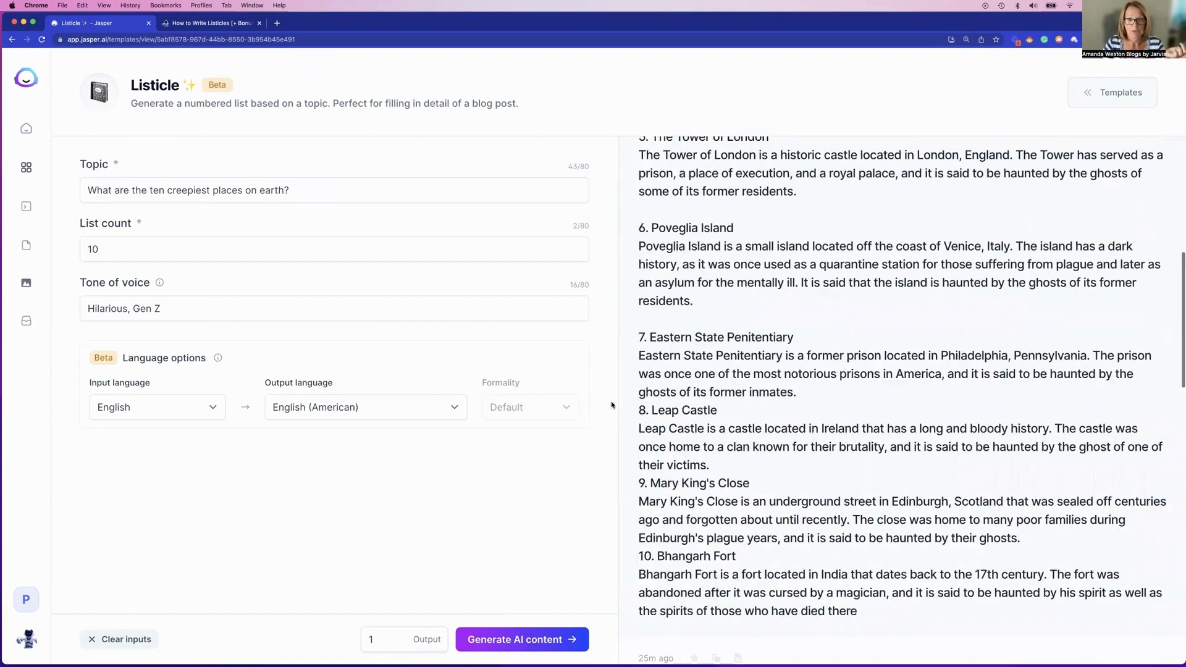
Generate one listicle on the ten creepiest places on earth and compare the new output with the history.
{"action": "left_click", "coordinate": [539, 643]}
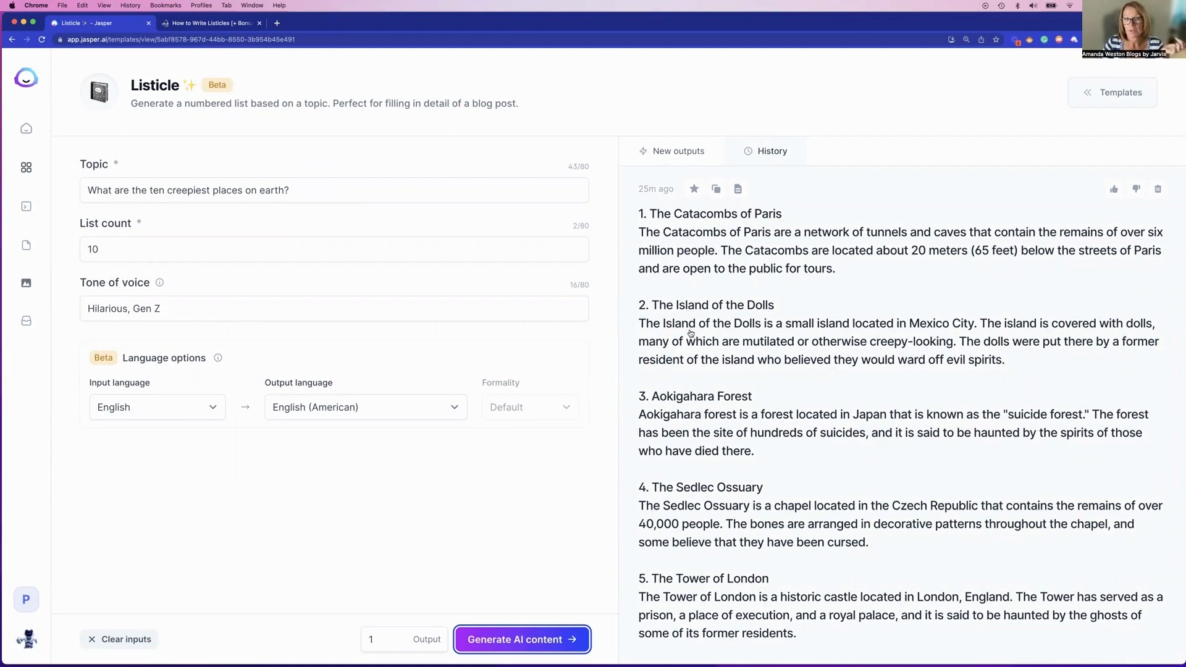
{"action": "left_click", "coordinate": [687, 154]}
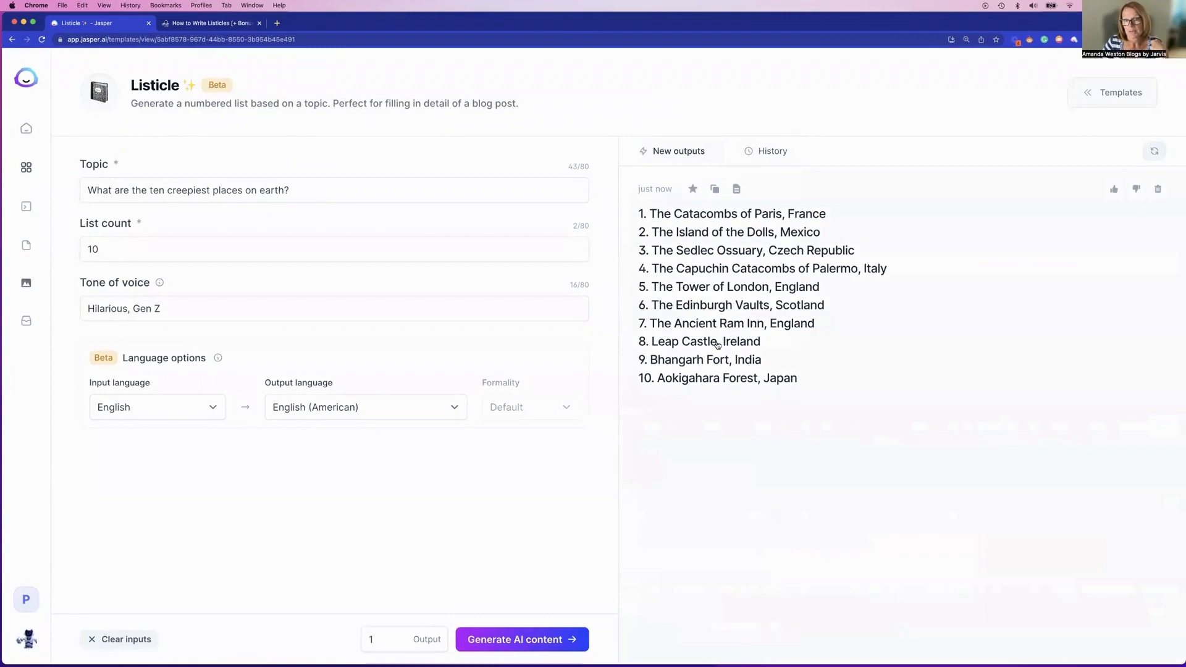
{"action": "left_click", "coordinate": [773, 157]}
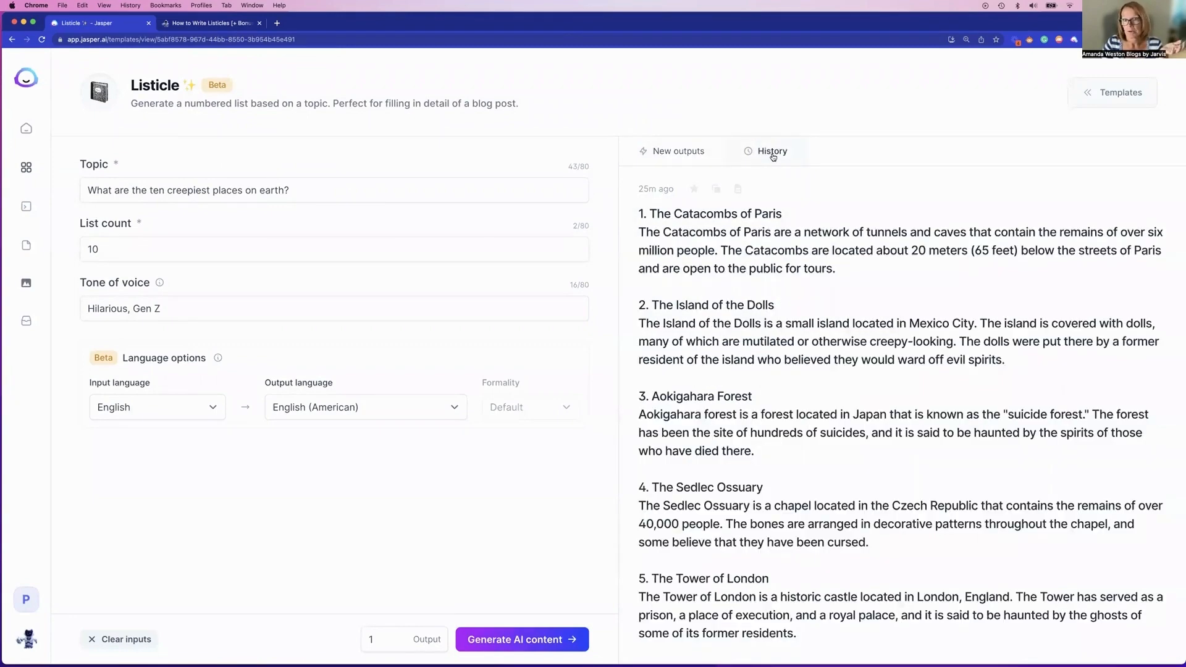
{"action": "left_click", "coordinate": [679, 153]}
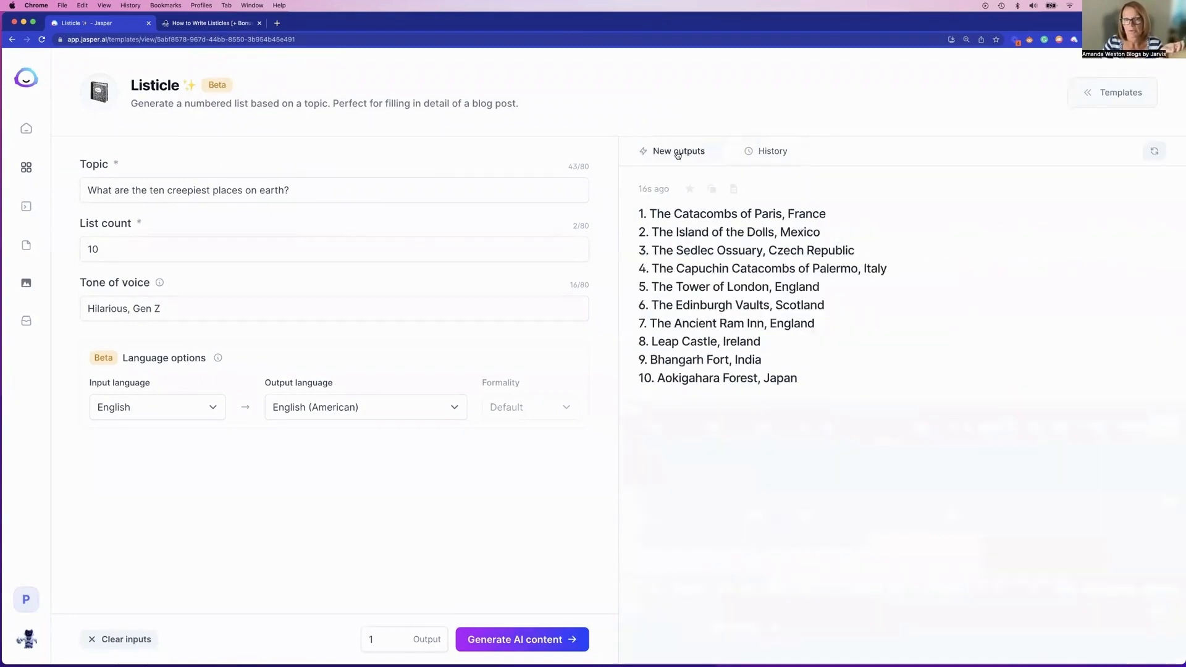
Generate another listicle from the same inputs and read through the new output.
{"action": "left_click", "coordinate": [528, 640]}
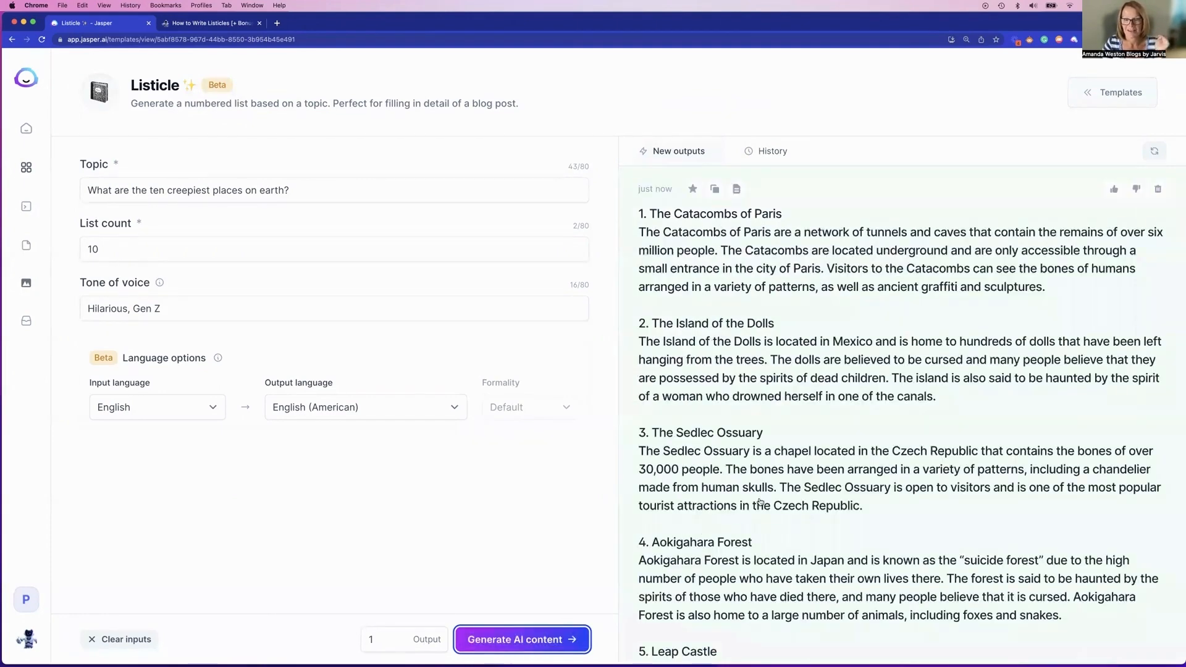
{"action": "scroll", "coordinate": [754, 508], "scroll_direction": "down", "scroll_amount": 1}
{"action": "scroll", "coordinate": [753, 508], "scroll_direction": "down", "scroll_amount": 8}
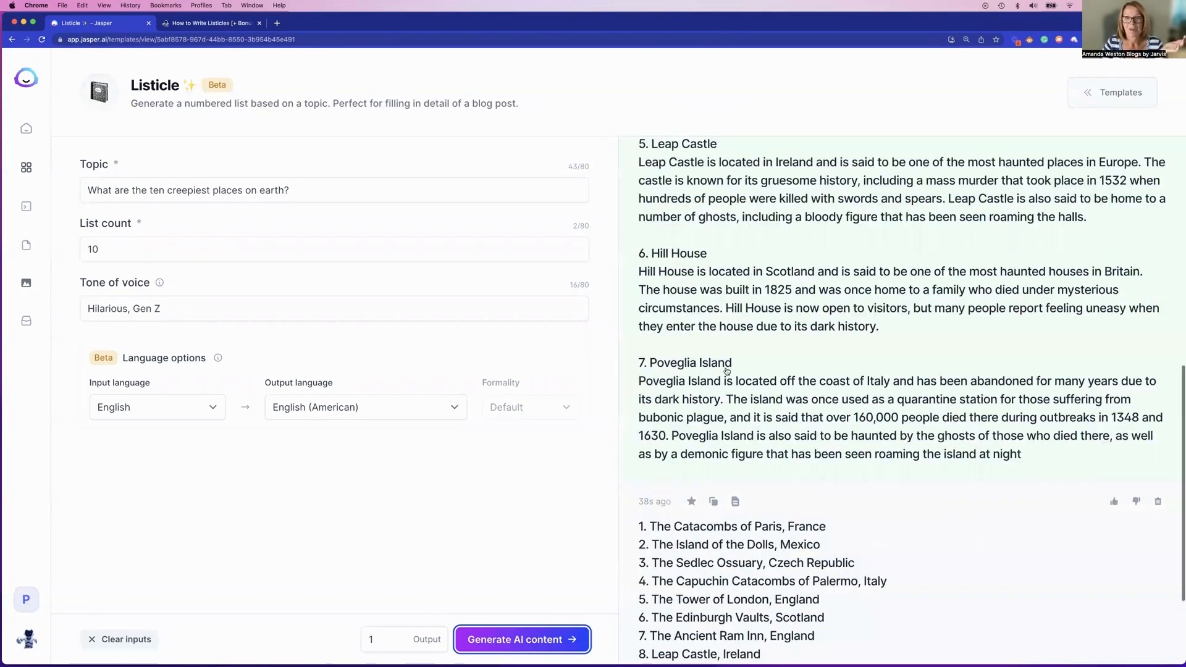
Review the most recent listicle in the history and open it in the document editor.
{"action": "left_click", "coordinate": [776, 158]}
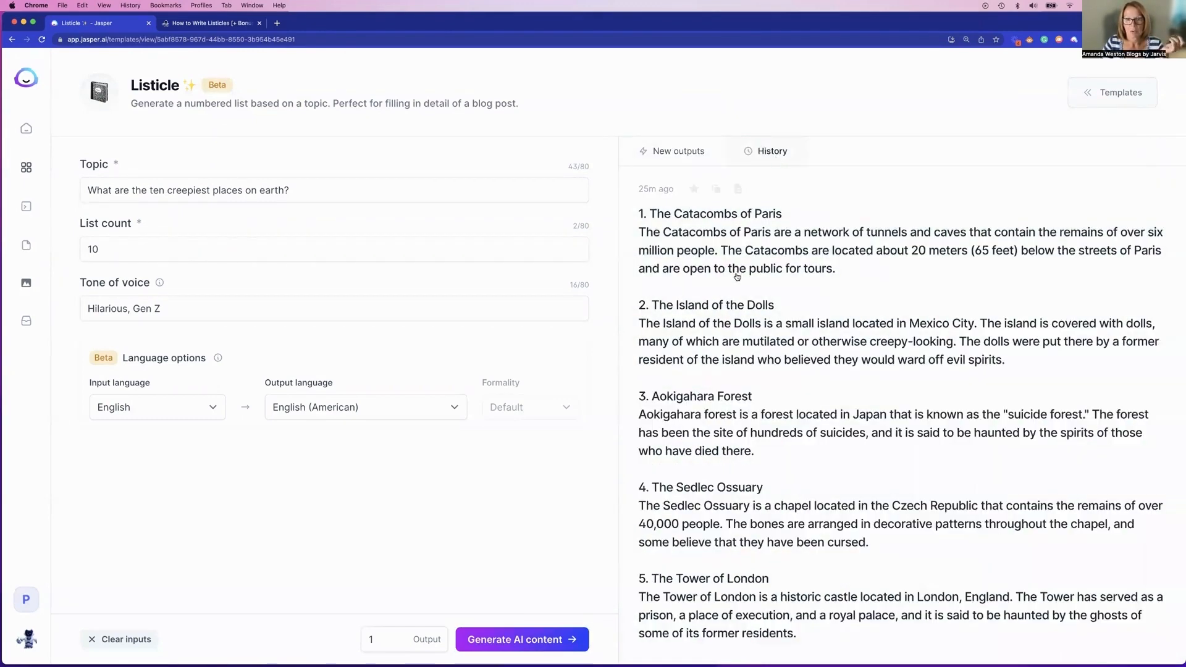
{"action": "scroll", "coordinate": [737, 276], "scroll_direction": "down", "scroll_amount": 1}
{"action": "scroll", "coordinate": [736, 276], "scroll_direction": "down", "scroll_amount": 5}
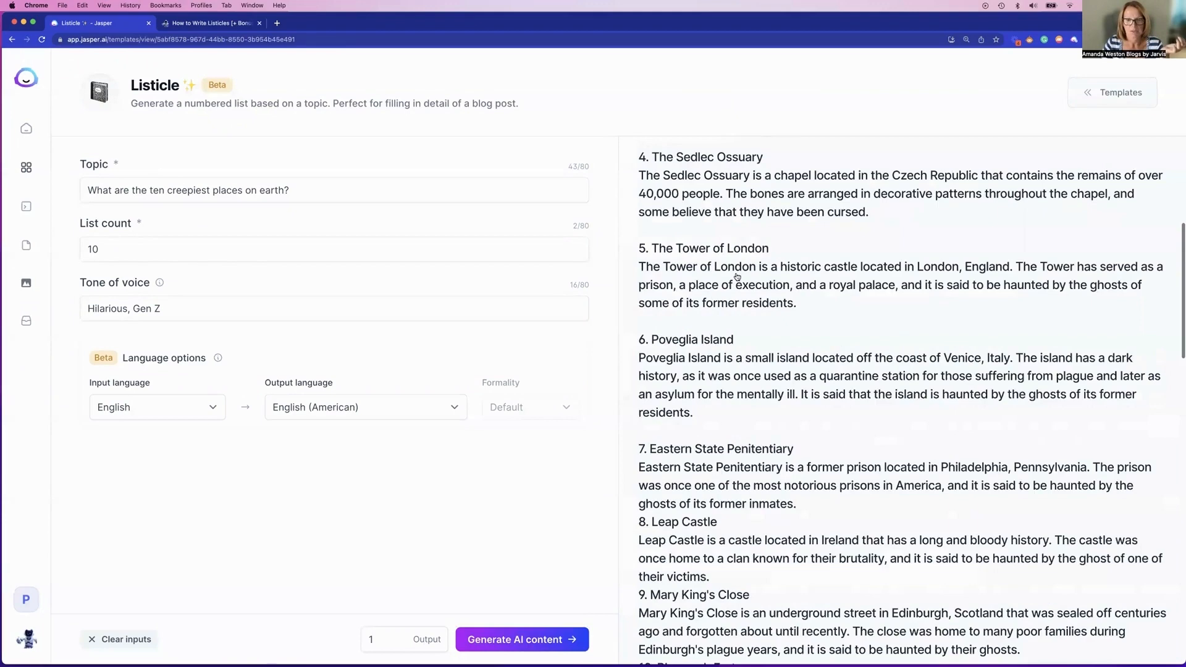
{"action": "scroll", "coordinate": [737, 277], "scroll_direction": "up", "scroll_amount": 5}
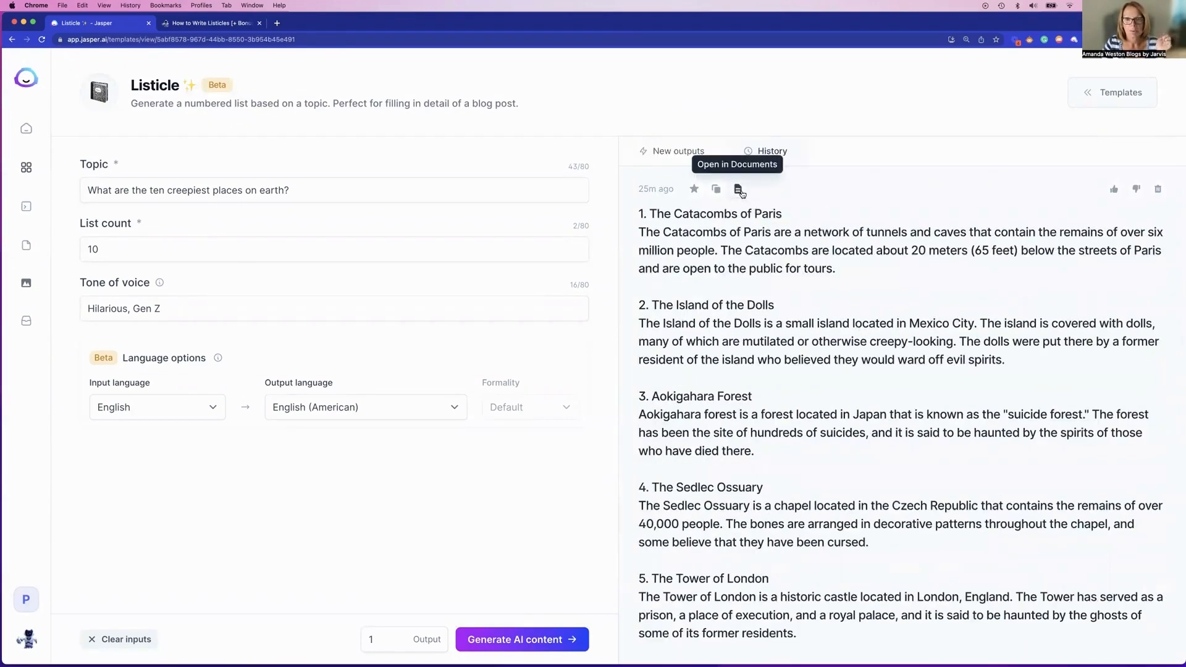
{"action": "left_click", "coordinate": [739, 189]}
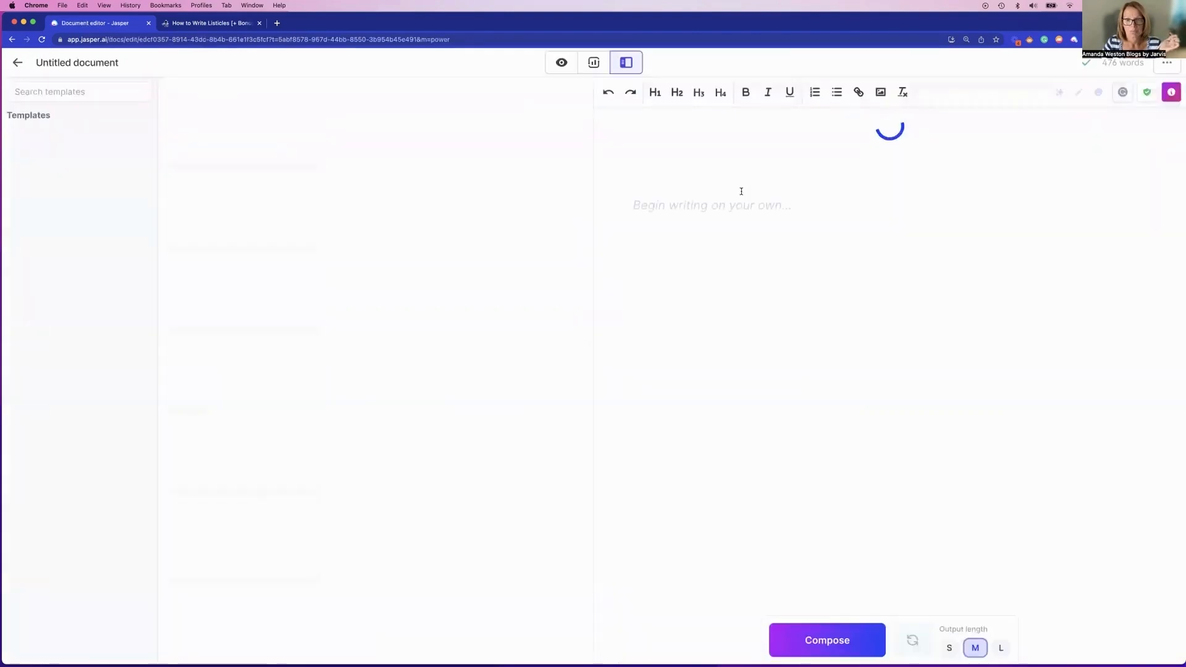
Insert a blank line before each of list items 8, 9 and 10 in the document.
{"action": "scroll", "coordinate": [741, 191], "scroll_direction": "down", "scroll_amount": 10}
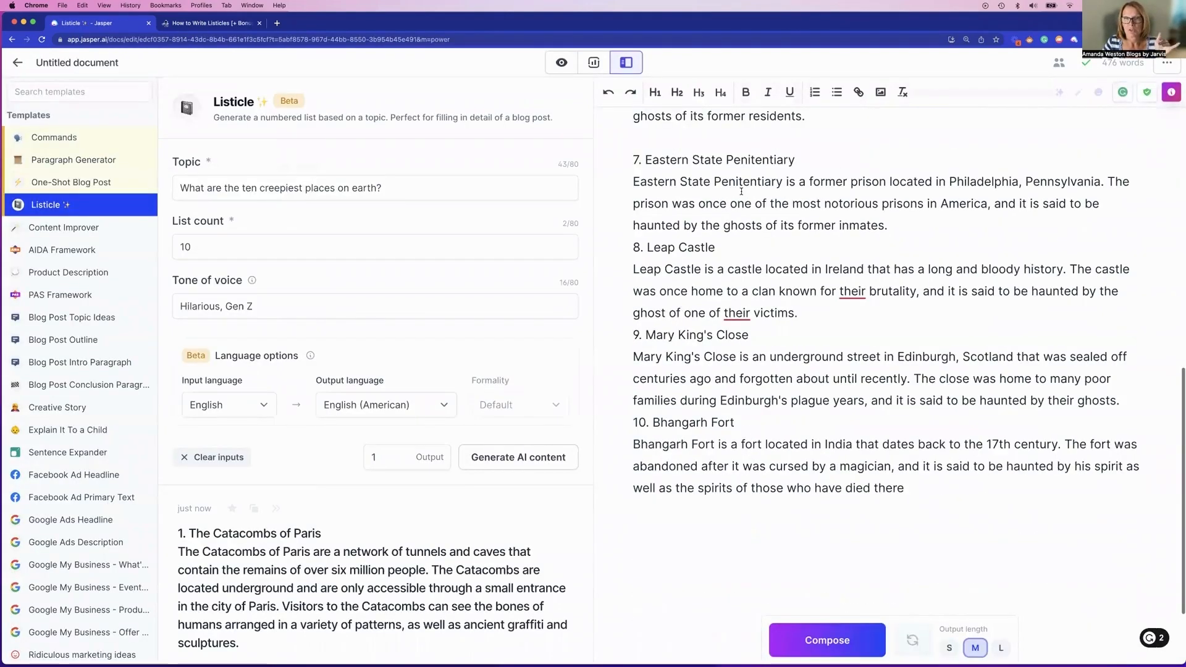
{"action": "scroll", "coordinate": [907, 209], "scroll_direction": "down", "scroll_amount": 1}
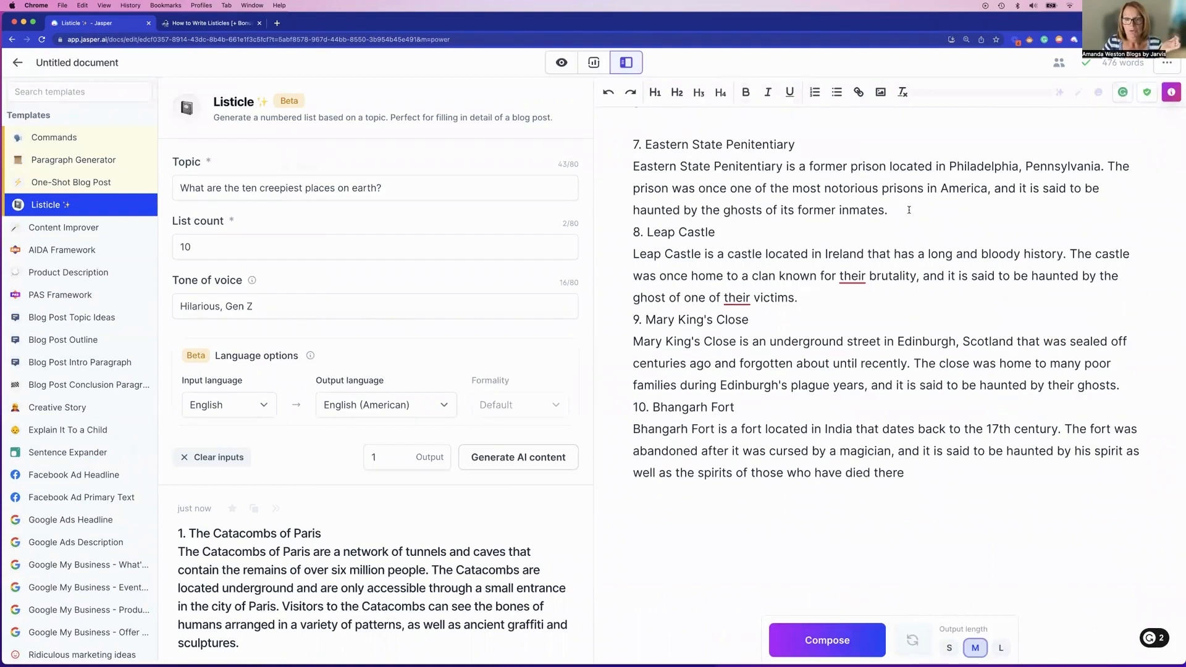
{"action": "left_click", "coordinate": [908, 209]}
{"action": "key", "text": "Return"}
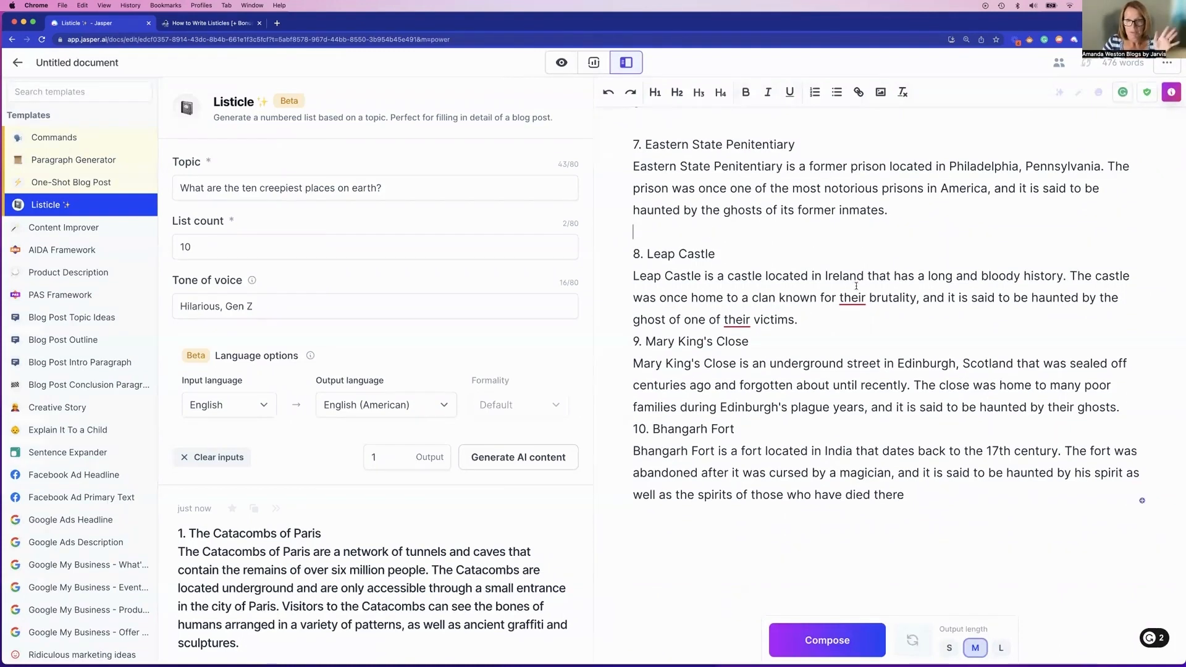
{"action": "left_click", "coordinate": [817, 316]}
{"action": "key", "text": "Return"}
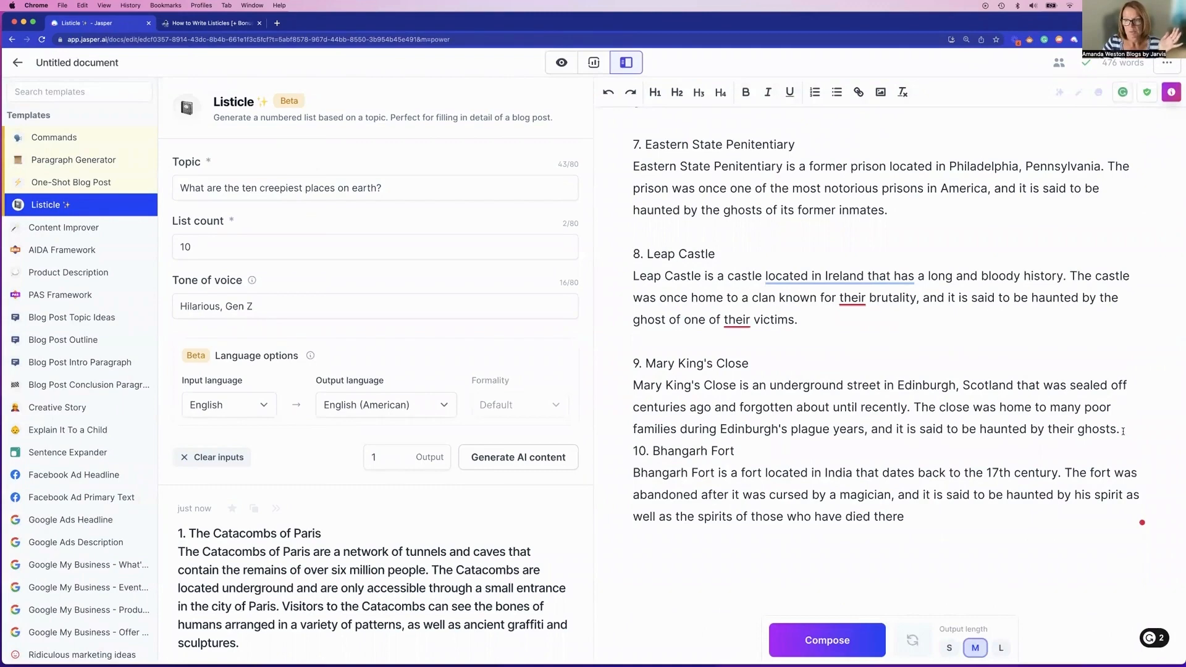
{"action": "left_click", "coordinate": [1123, 429]}
{"action": "key", "text": "Return"}
Copy the topic "What are the ten creepiest places on earth?" above the first list item as a title, followed by a blank line.
{"action": "scroll", "coordinate": [1028, 449], "scroll_direction": "up", "scroll_amount": 5}
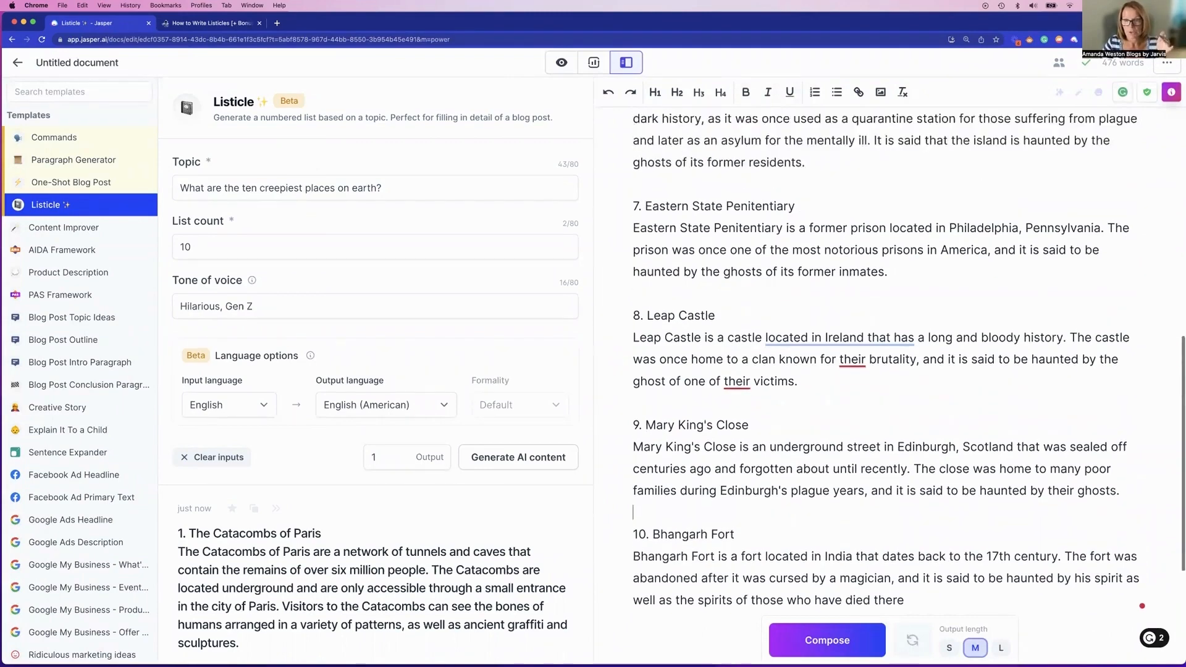
{"action": "scroll", "coordinate": [1027, 449], "scroll_direction": "up", "scroll_amount": 10}
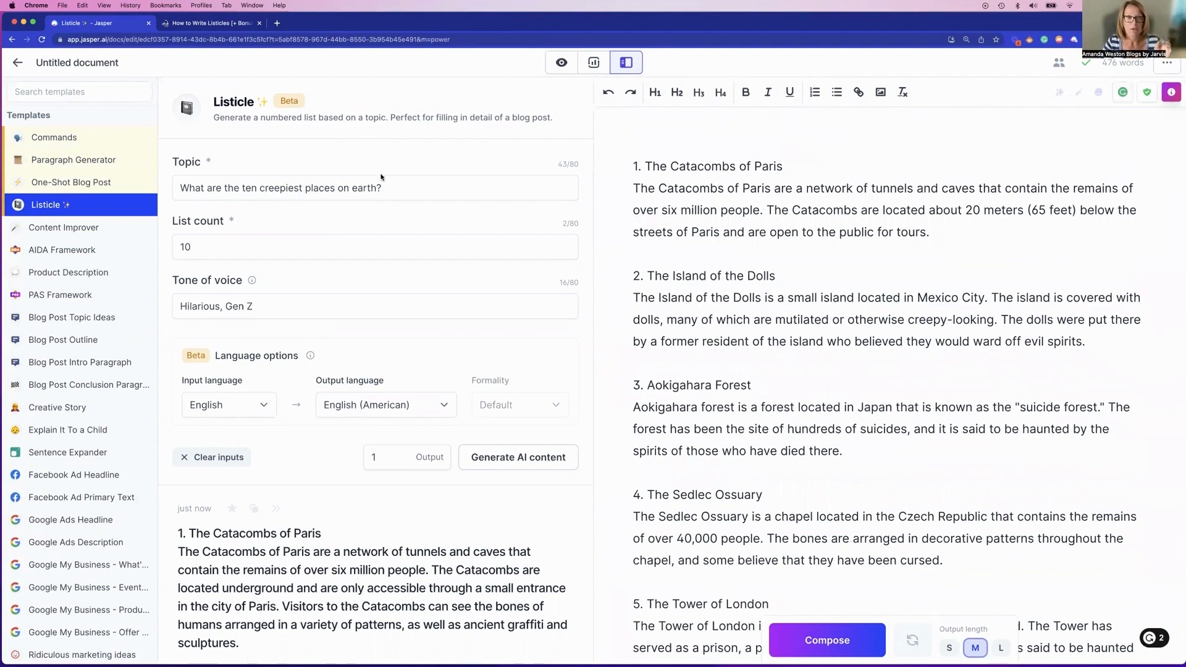
{"action": "left_click_drag", "start_coordinate": [383, 188], "coordinate": [177, 183]}
{"action": "key", "text": "super+c"}
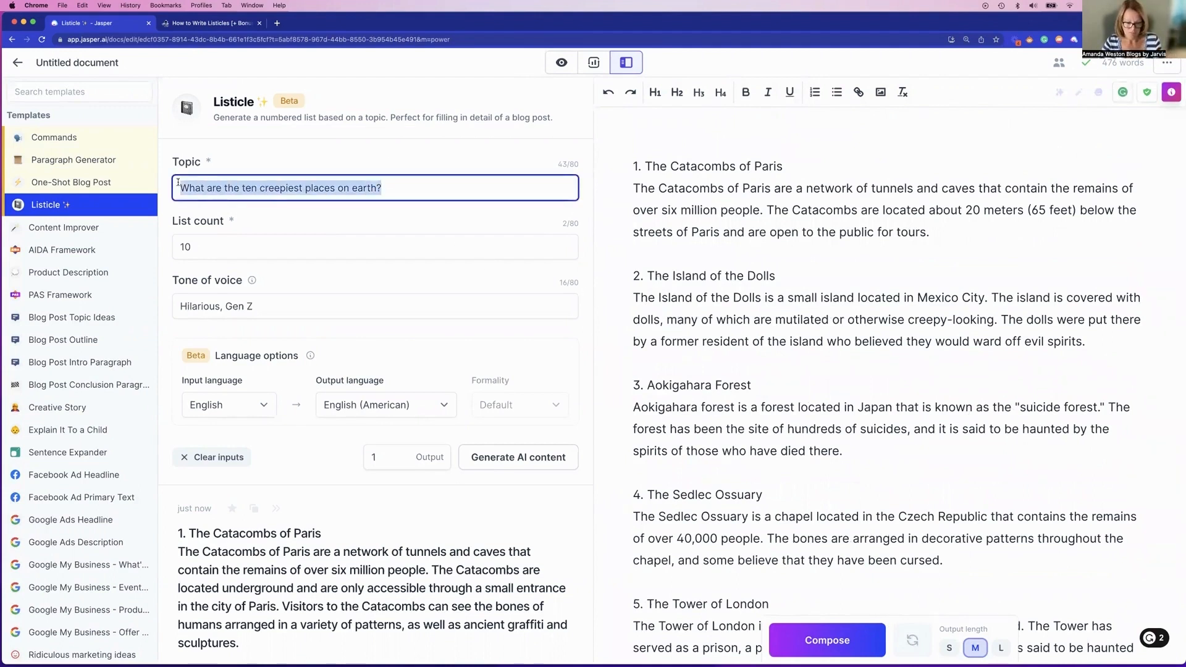
{"action": "left_click", "coordinate": [682, 122]}
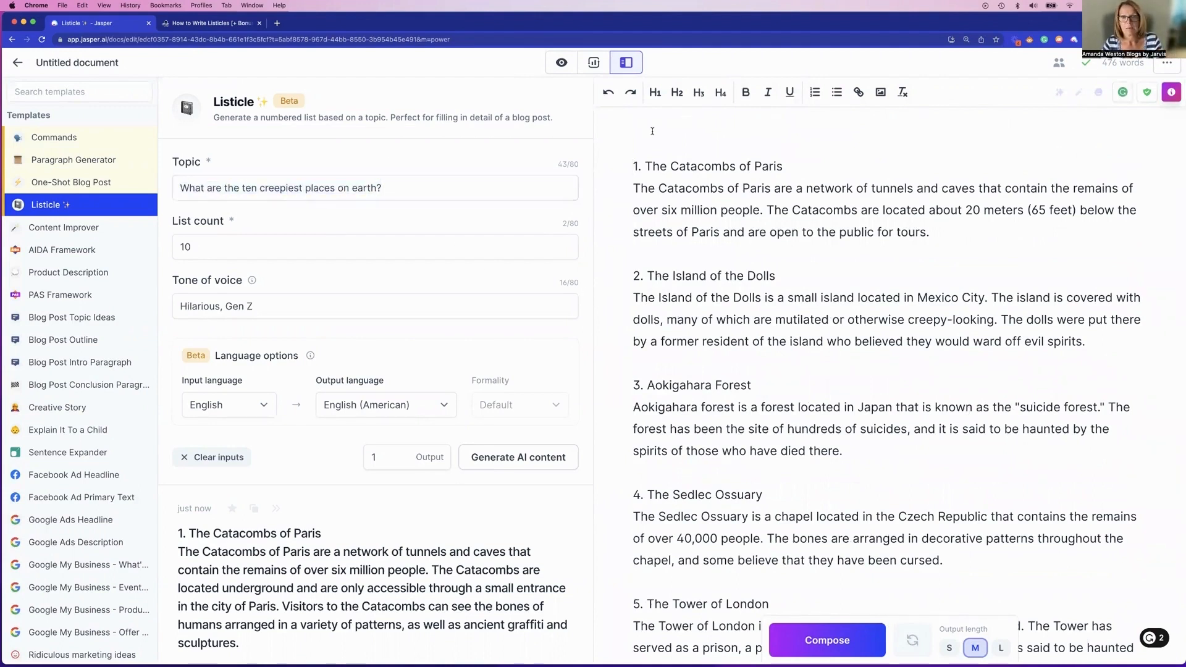
{"action": "key", "text": "super+v"}
{"action": "key", "text": "Return"}
{"action": "key", "text": "Return"}
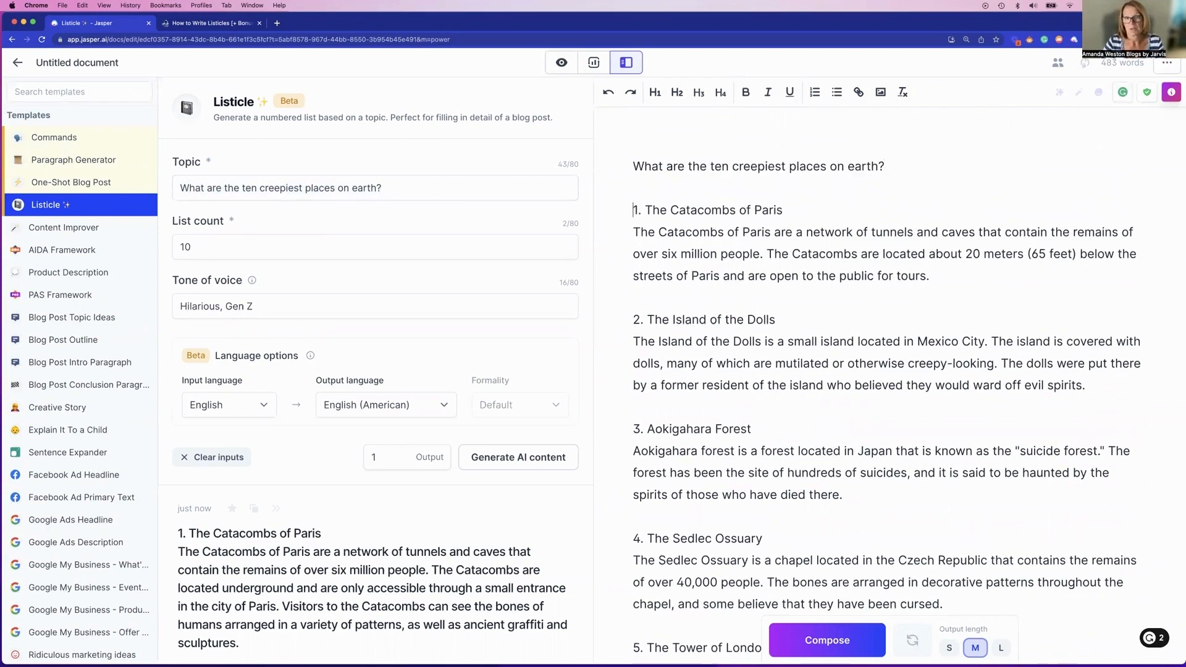
Format the title line "What are the ten creepiest places on earth?" as Heading 1.
{"action": "left_click_drag", "start_coordinate": [891, 164], "coordinate": [630, 155]}
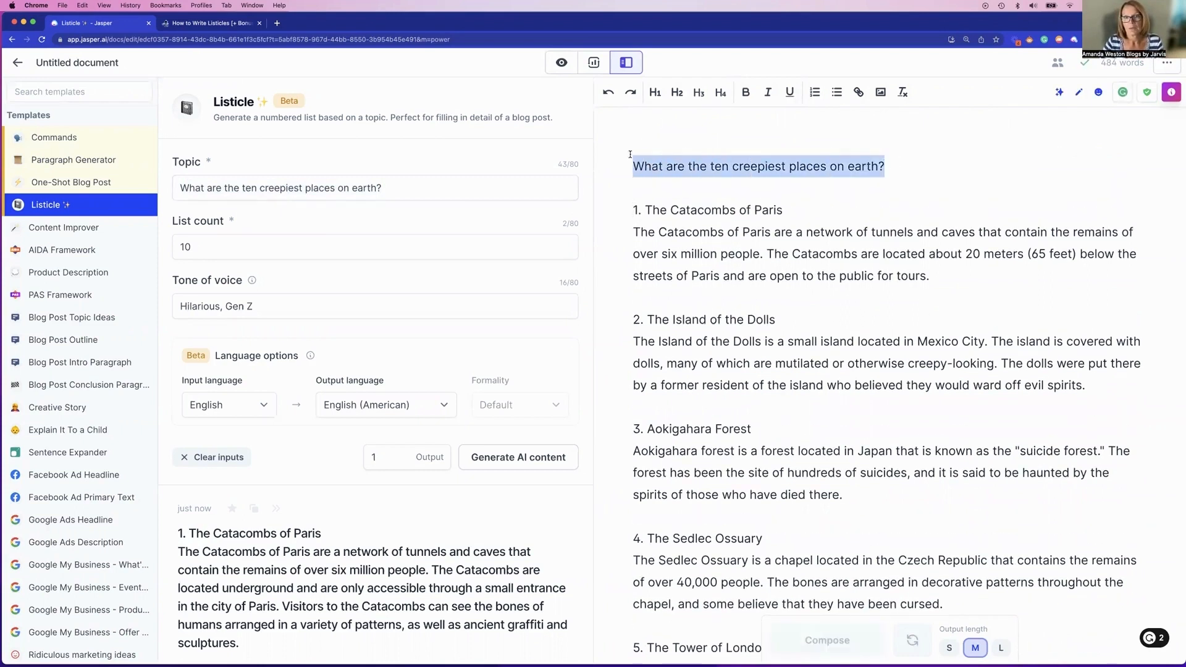
{"action": "left_click", "coordinate": [655, 93]}
{"action": "left_click", "coordinate": [729, 137]}
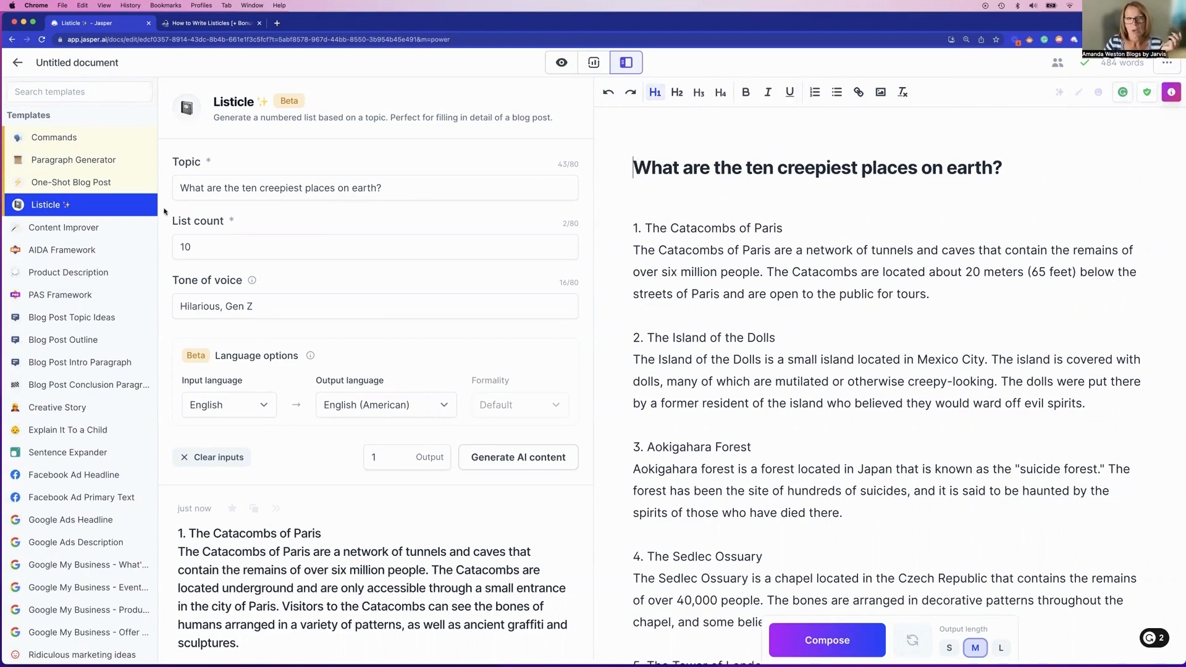
Examine the One-Shot Blog Post template's topic, tone and audience inputs and its latest generated post about the creepiest places.
{"action": "left_click", "coordinate": [101, 191]}
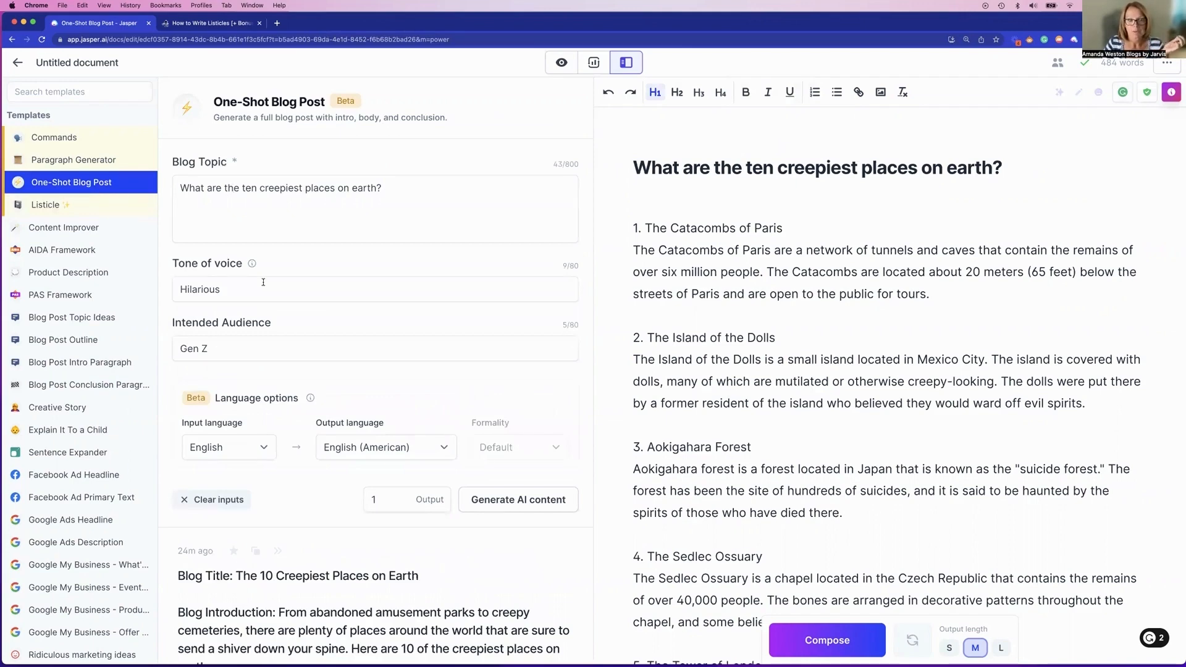
{"action": "scroll", "coordinate": [263, 283], "scroll_direction": "down", "scroll_amount": 6}
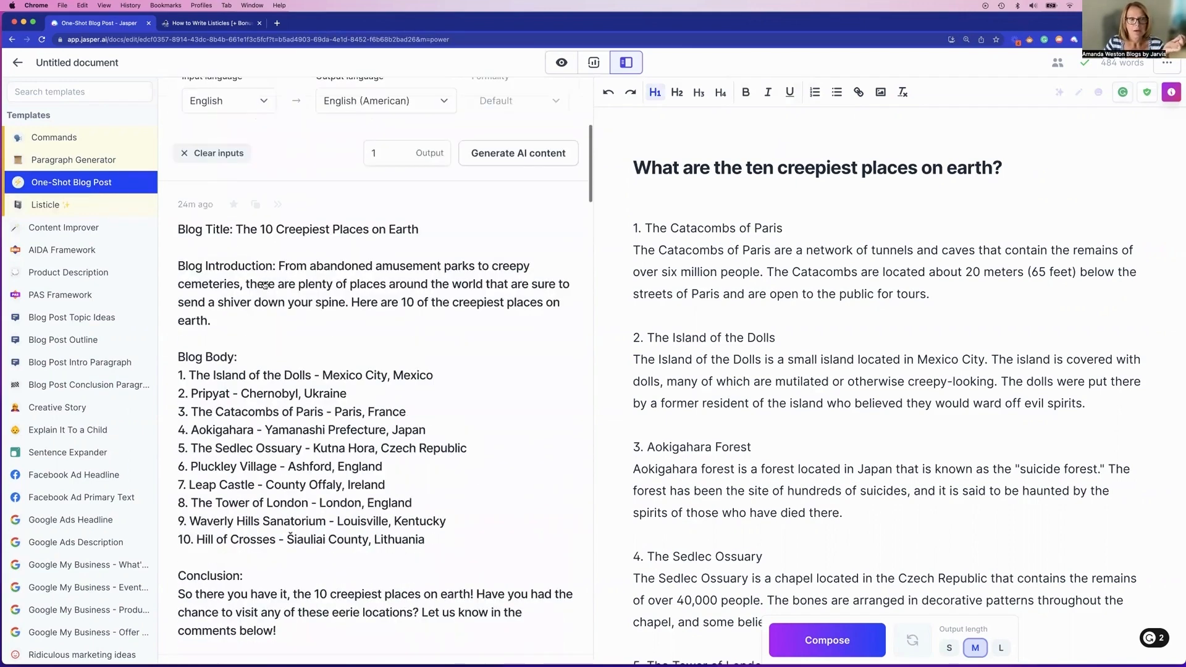
{"action": "scroll", "coordinate": [264, 284], "scroll_direction": "up", "scroll_amount": 3}
{"action": "scroll", "coordinate": [260, 182], "scroll_direction": "up", "scroll_amount": 3}
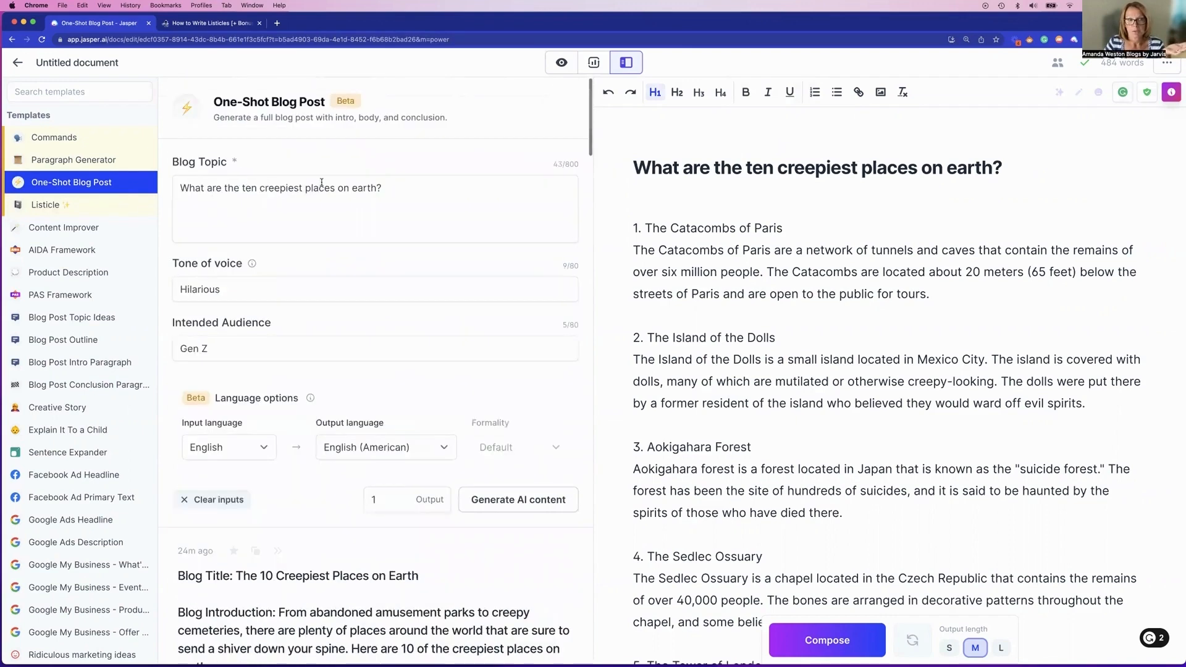
{"action": "left_click", "coordinate": [386, 187]}
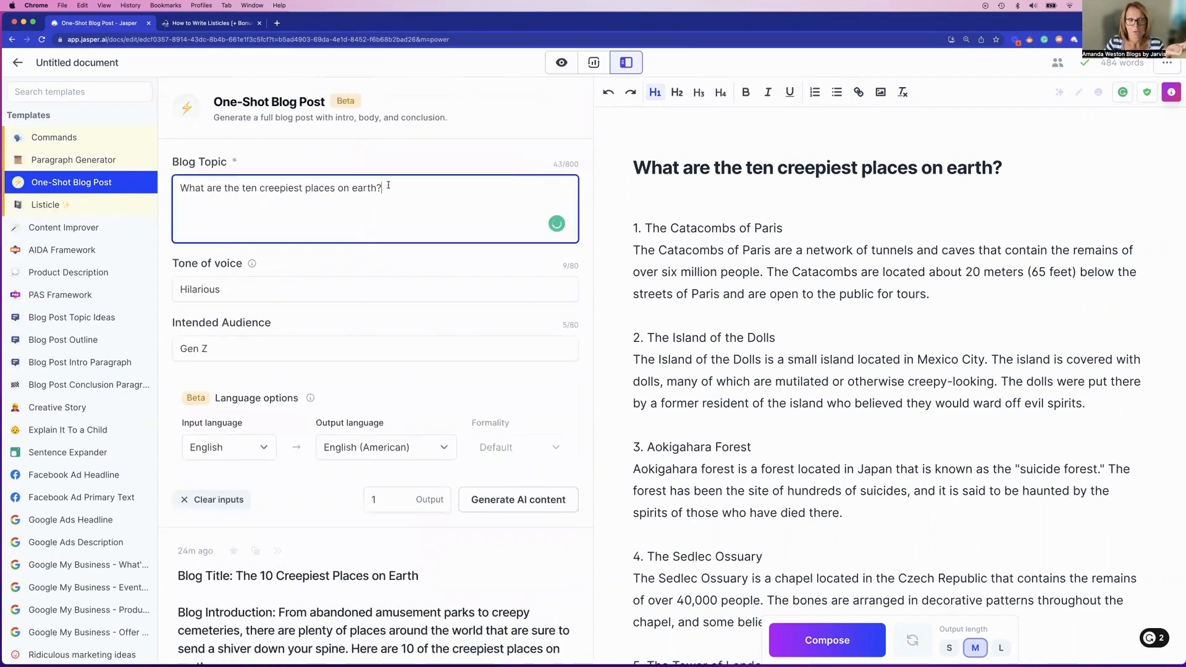
{"action": "left_click", "coordinate": [243, 285]}
{"action": "left_click", "coordinate": [236, 345]}
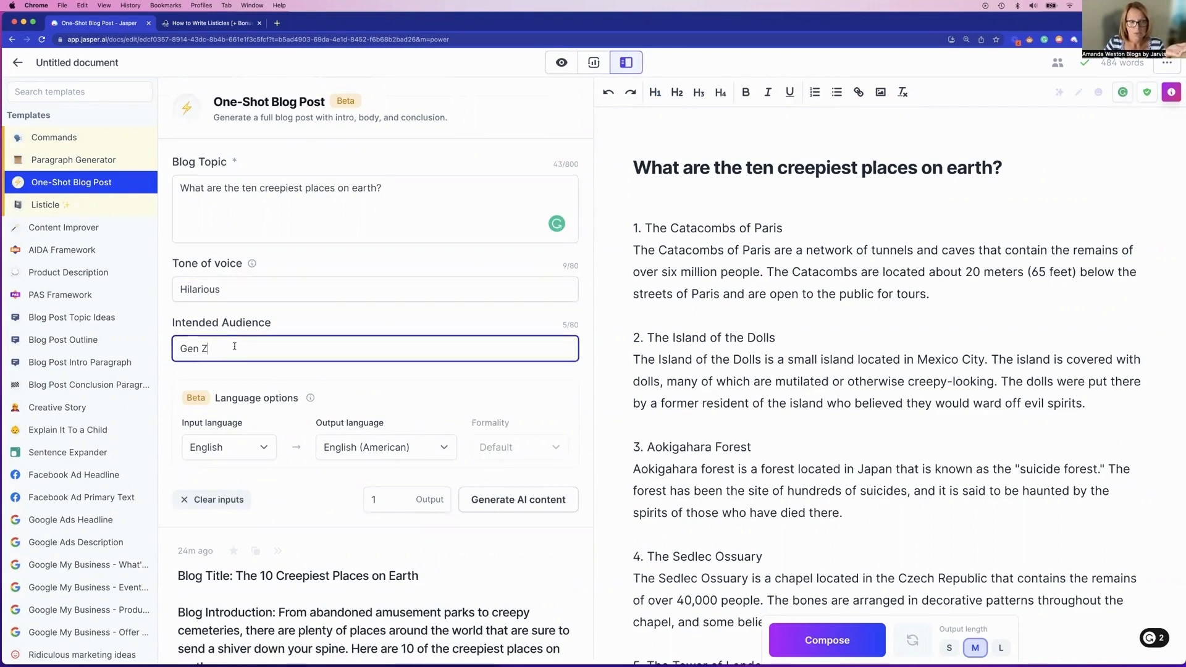
{"action": "scroll", "coordinate": [250, 408], "scroll_direction": "down", "scroll_amount": 4}
{"action": "scroll", "coordinate": [250, 409], "scroll_direction": "down", "scroll_amount": 2}
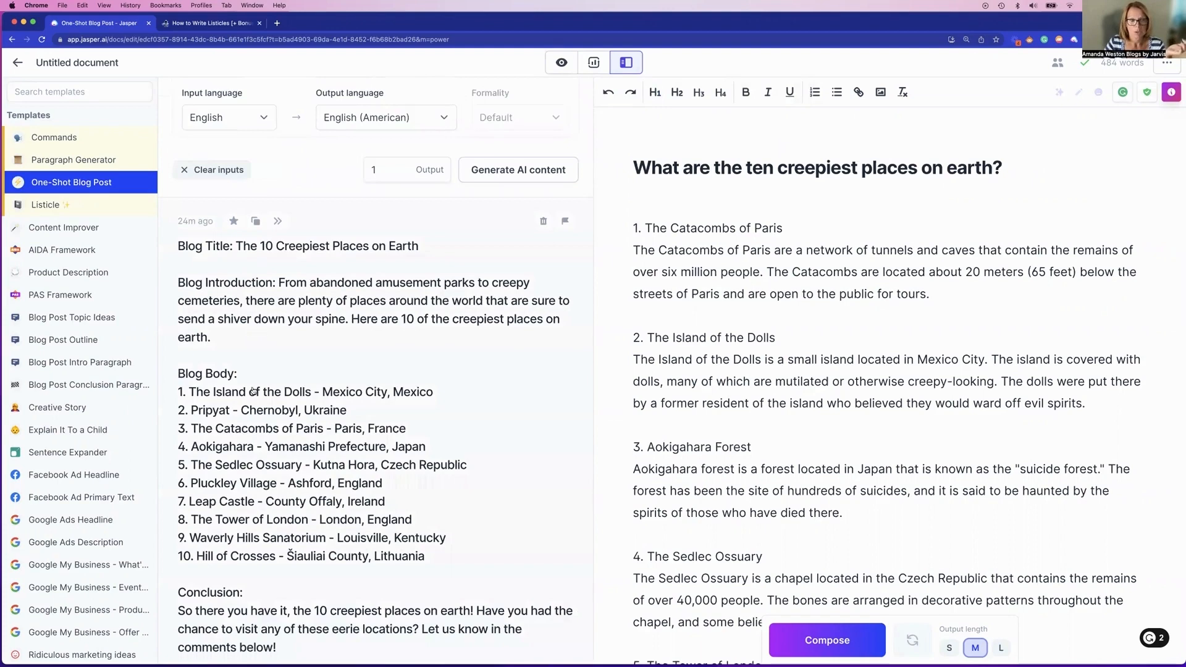
{"action": "scroll", "coordinate": [254, 391], "scroll_direction": "down", "scroll_amount": 1}
{"action": "scroll", "coordinate": [276, 468], "scroll_direction": "down", "scroll_amount": 1}
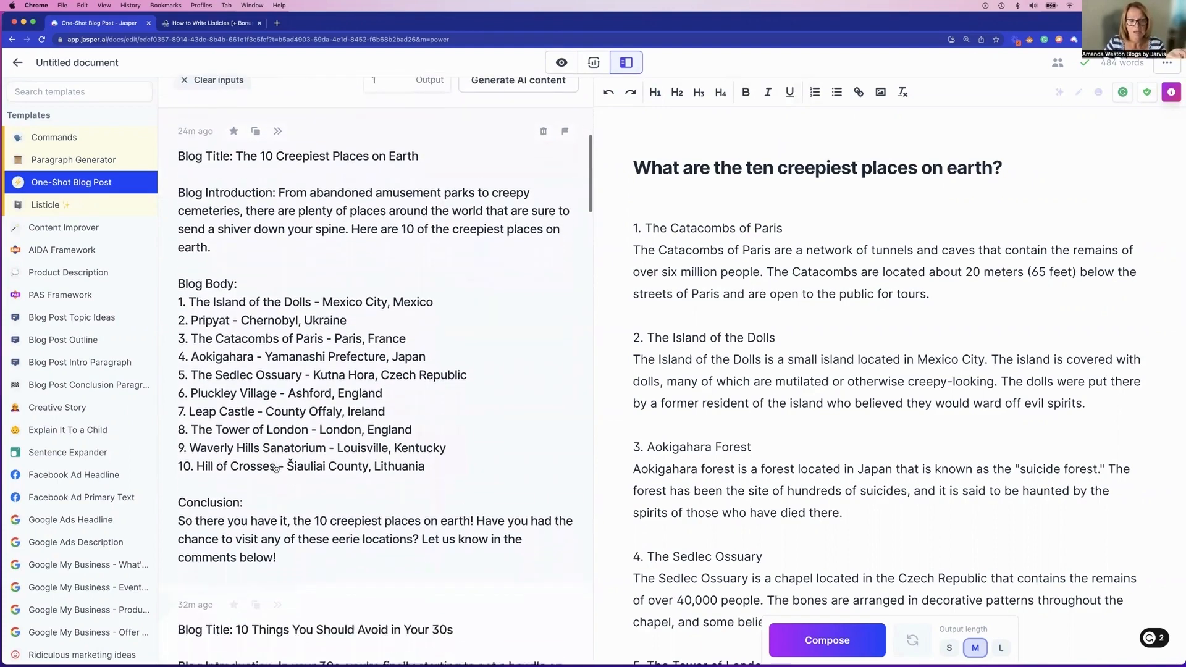
Copy the introduction text from the latest One-Shot Blog Post output below the document title, followed by a blank line.
{"action": "scroll", "coordinate": [247, 426], "scroll_direction": "up", "scroll_amount": 3}
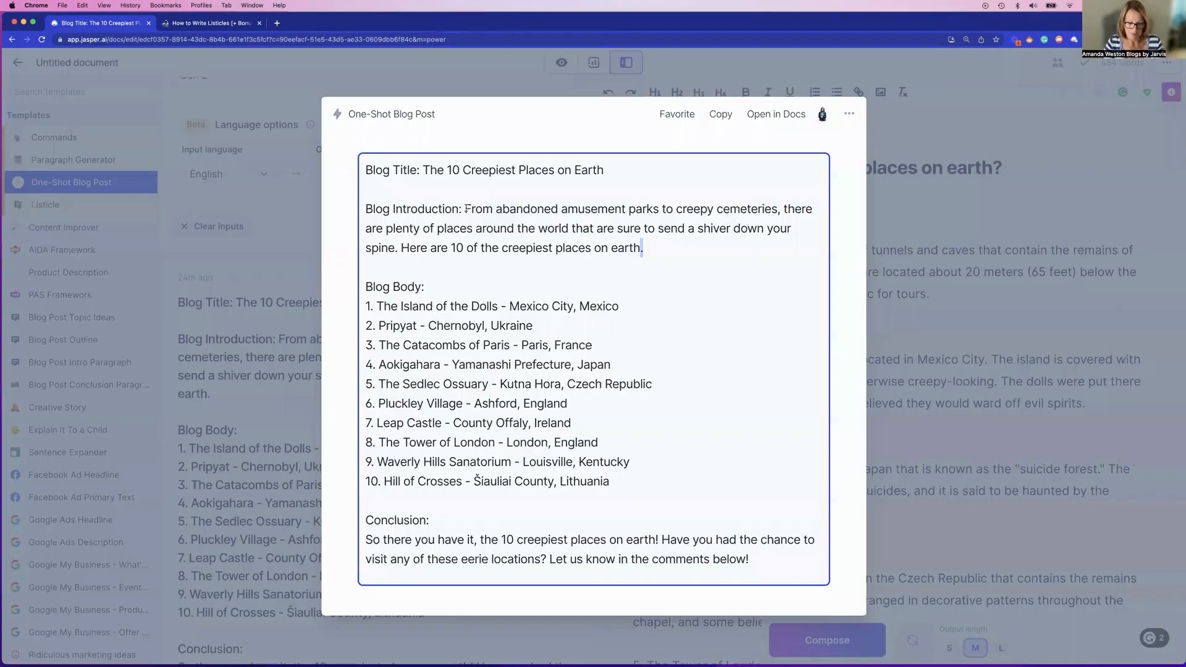
{"action": "left_click_drag", "start_coordinate": [466, 208], "coordinate": [643, 248]}
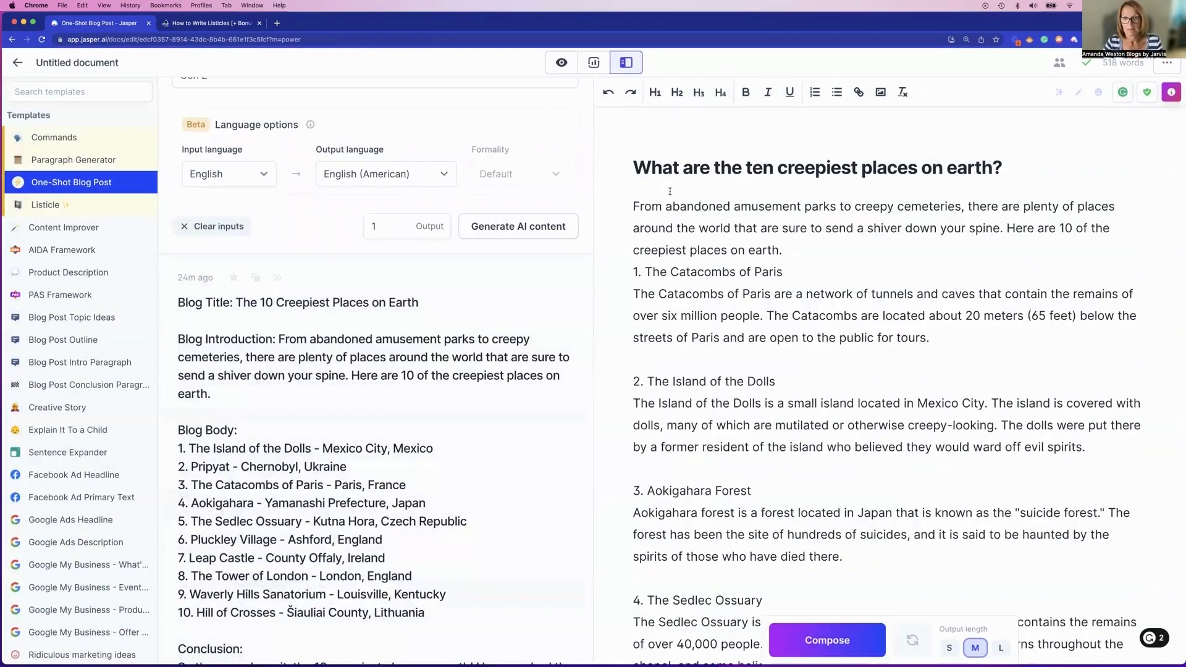
{"action": "key", "text": "Return"}
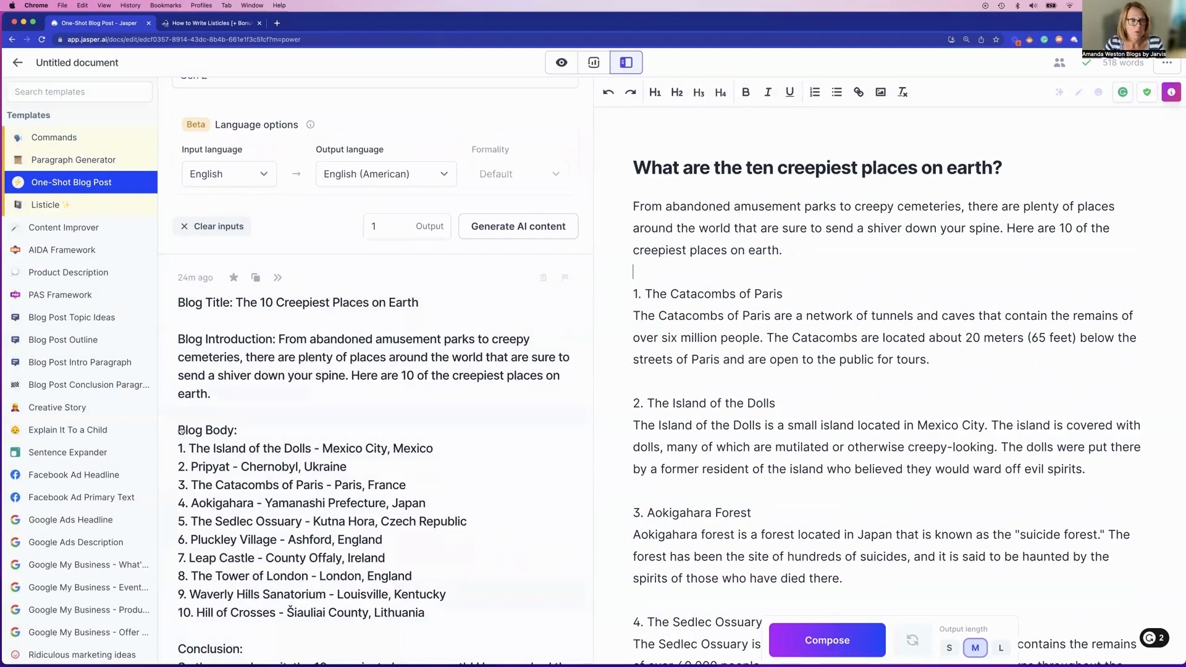
Replace the document's introduction with the Blog Post Intro Paragraph output that starts "If you're like me, then you love a good scare.".
{"action": "left_click", "coordinate": [101, 369]}
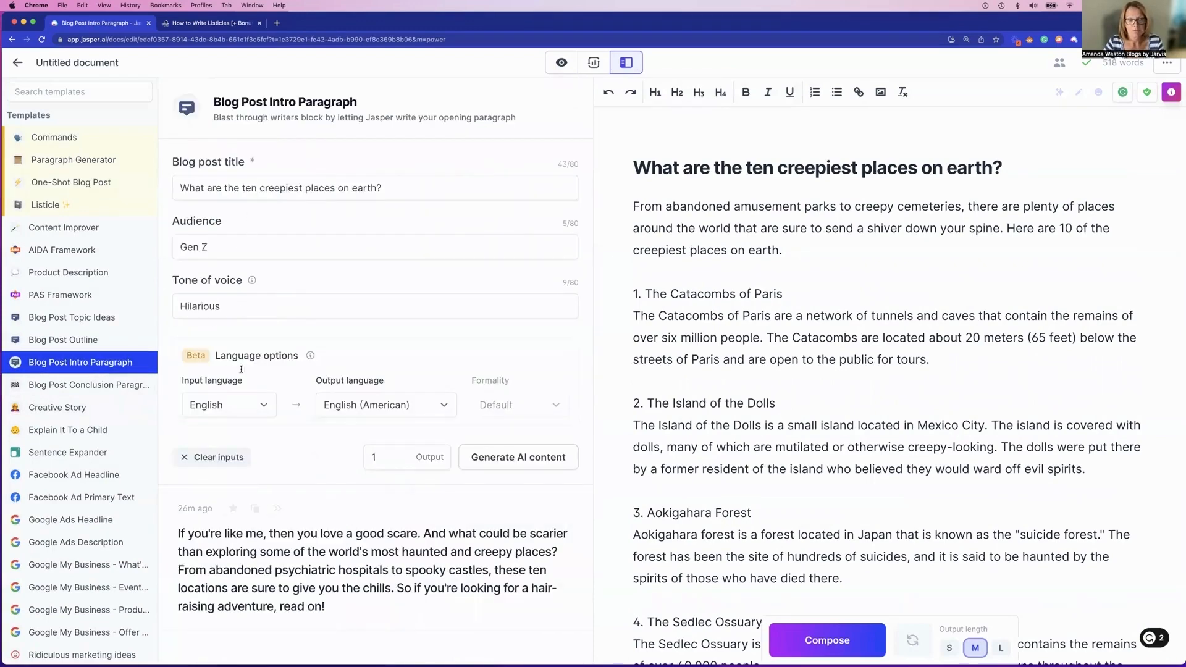
{"action": "left_click", "coordinate": [349, 610]}
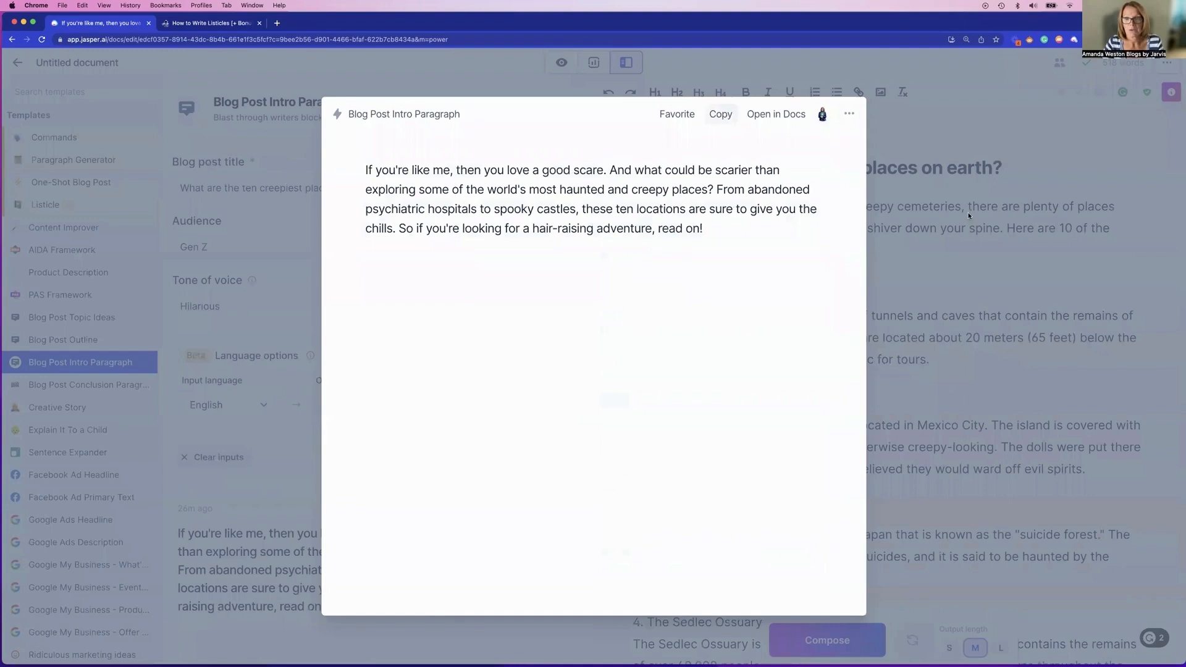
{"action": "left_click", "coordinate": [968, 216]}
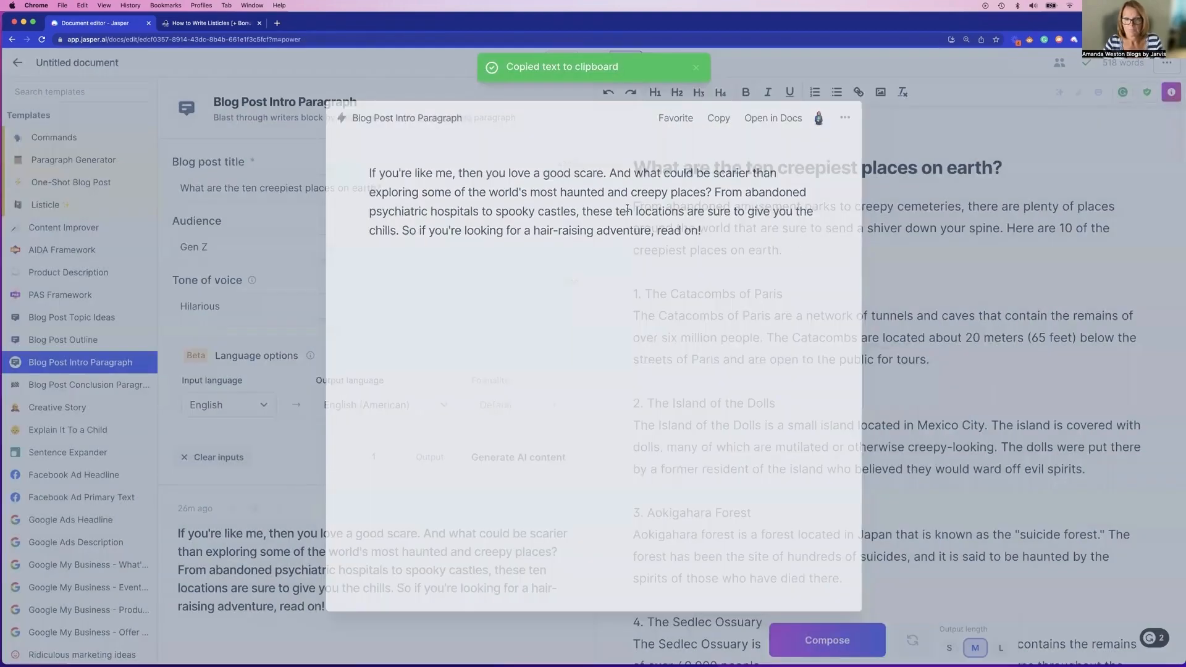
{"action": "key", "text": "super+v"}
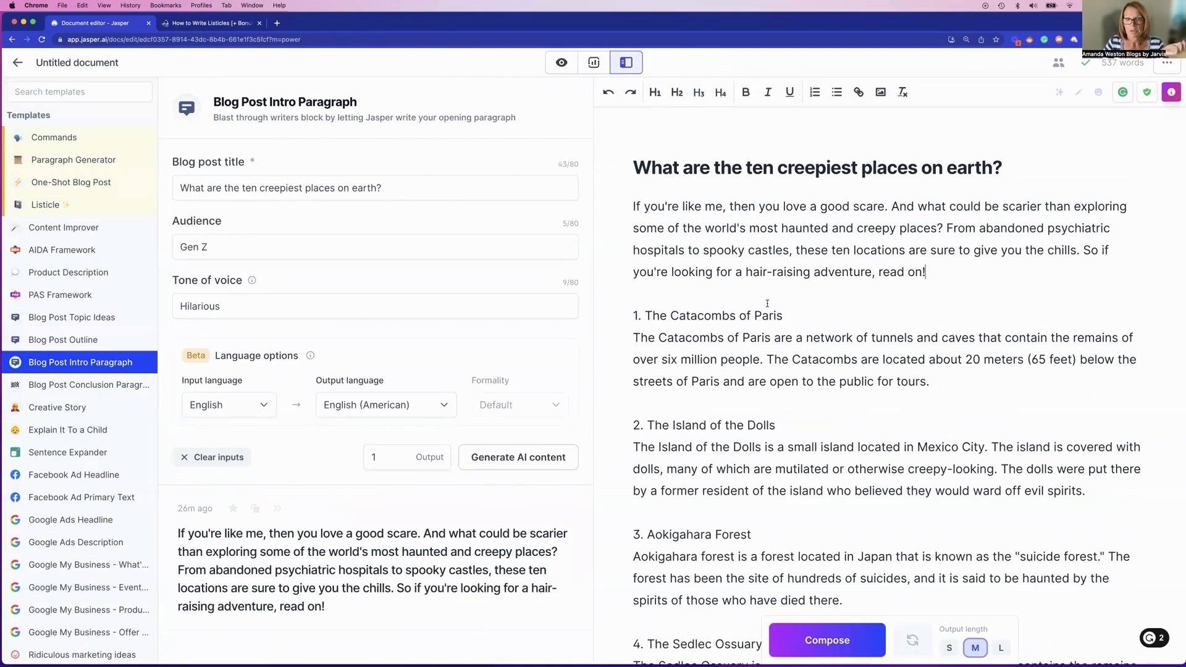
Format the list item title "1. The Catacombs of Paris" as Heading 2.
{"action": "left_click_drag", "start_coordinate": [794, 316], "coordinate": [633, 316]}
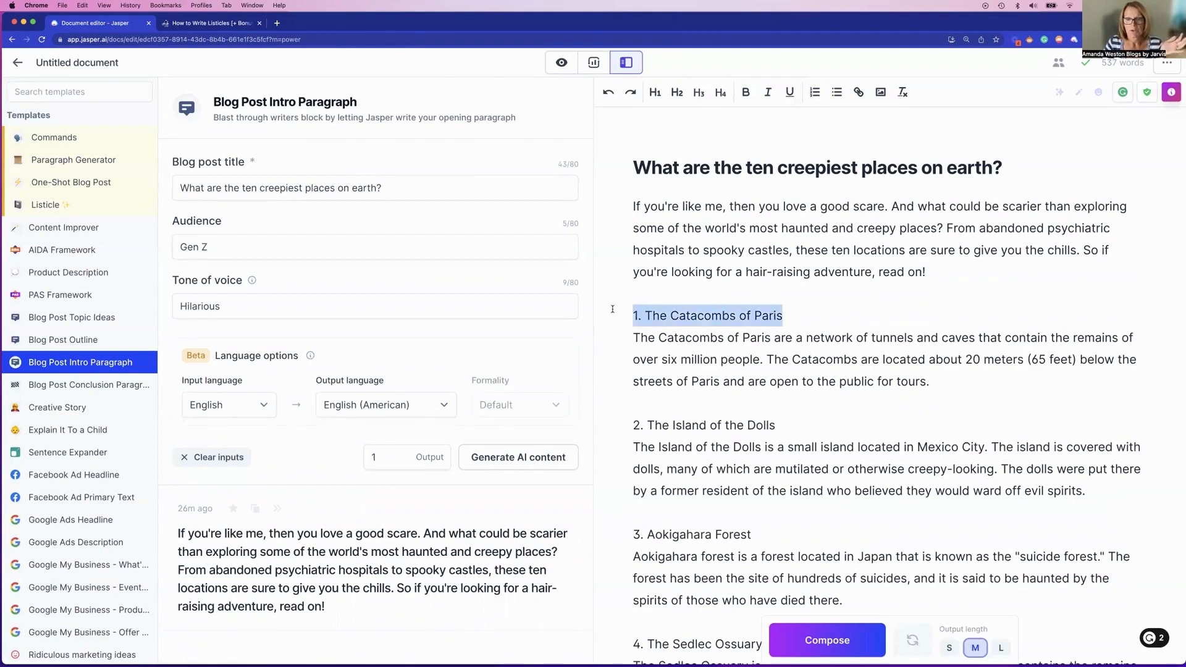
{"action": "left_click", "coordinate": [675, 93]}
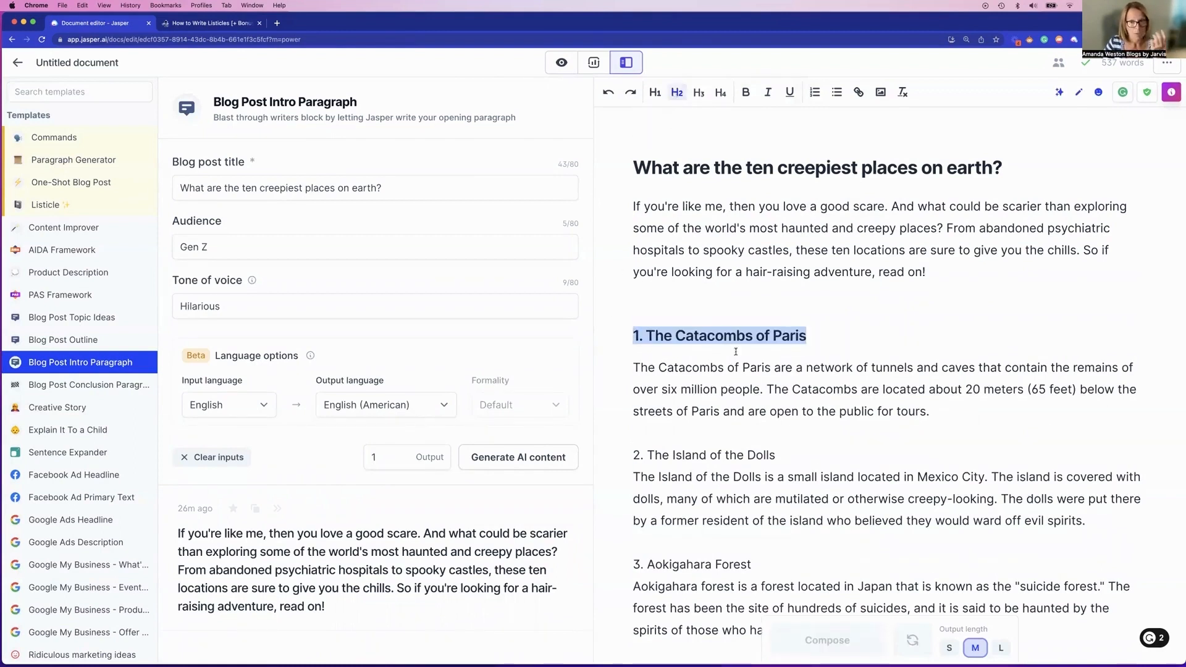
{"action": "mouse_move", "coordinate": [1123, 67]}
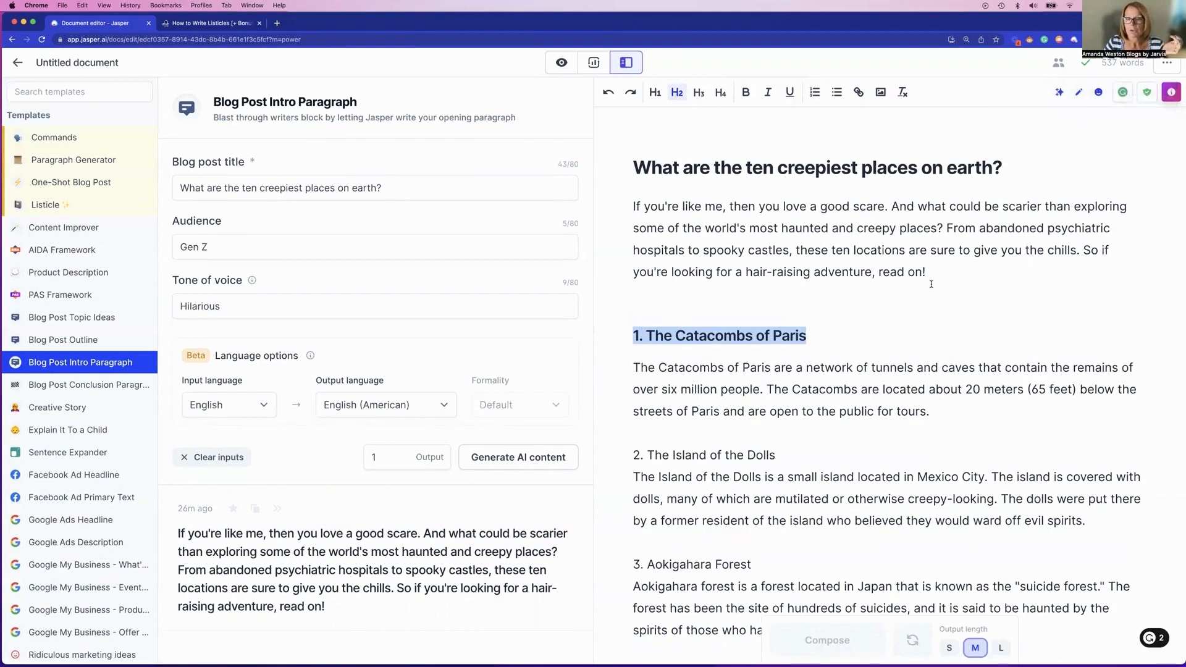
Fill the Paragraph Generator's subject with the Catacombs of Paris heading and paragraph from the document, leaving out the "1." numbering.
{"action": "left_click_drag", "start_coordinate": [930, 412], "coordinate": [636, 319]}
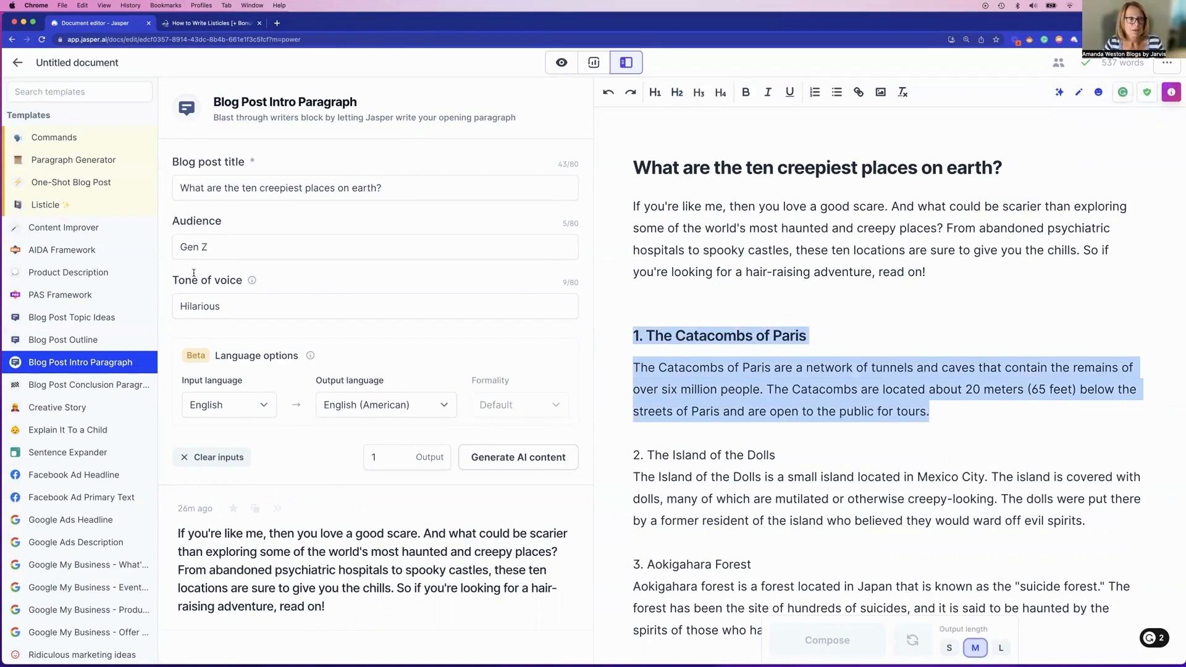
{"action": "left_click", "coordinate": [68, 160]}
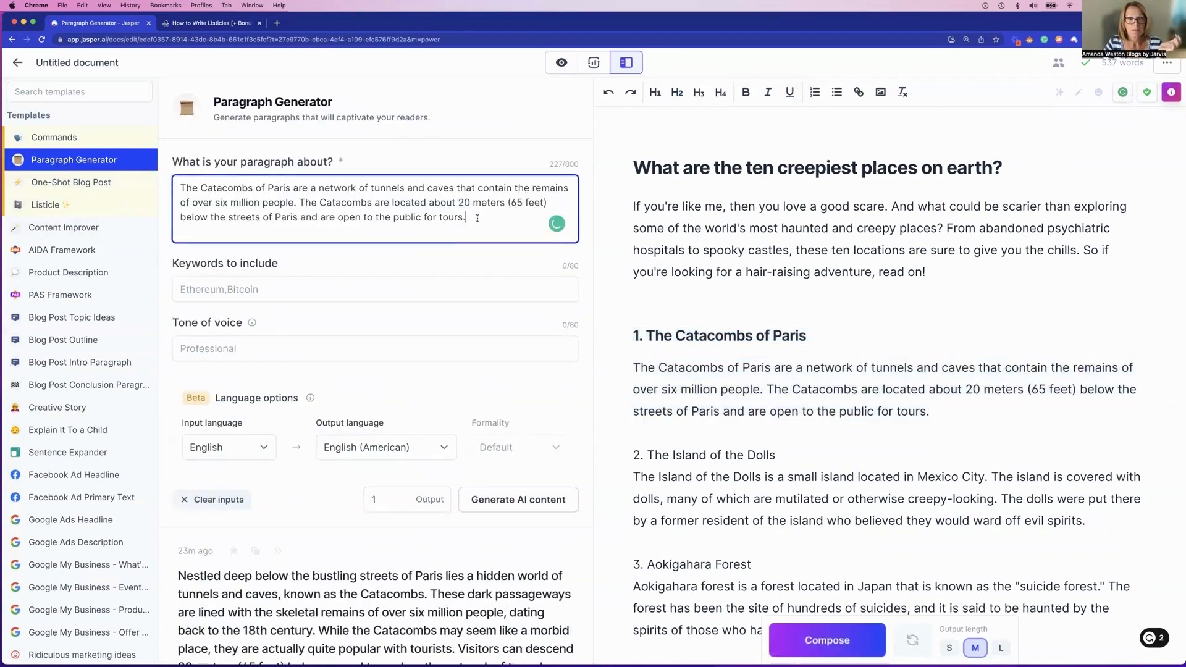
{"action": "left_click_drag", "start_coordinate": [467, 217], "coordinate": [172, 188]}
{"action": "left_click", "coordinate": [177, 184]}
{"action": "key", "text": "super+v"}
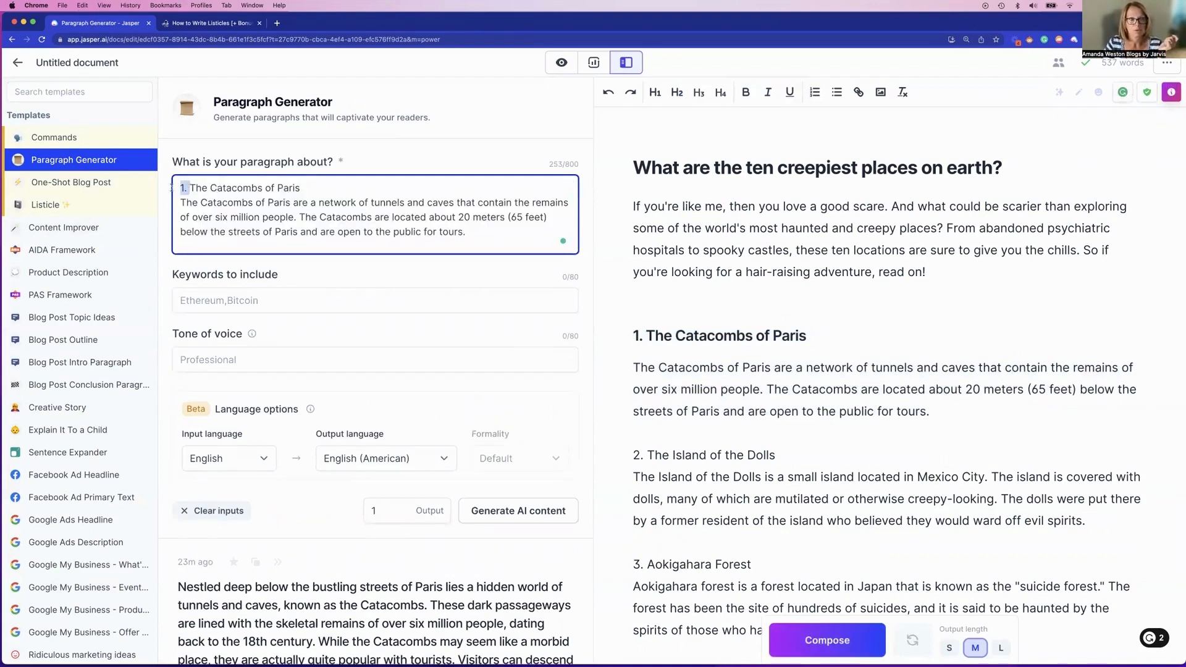
{"action": "key", "text": "BackSpace"}
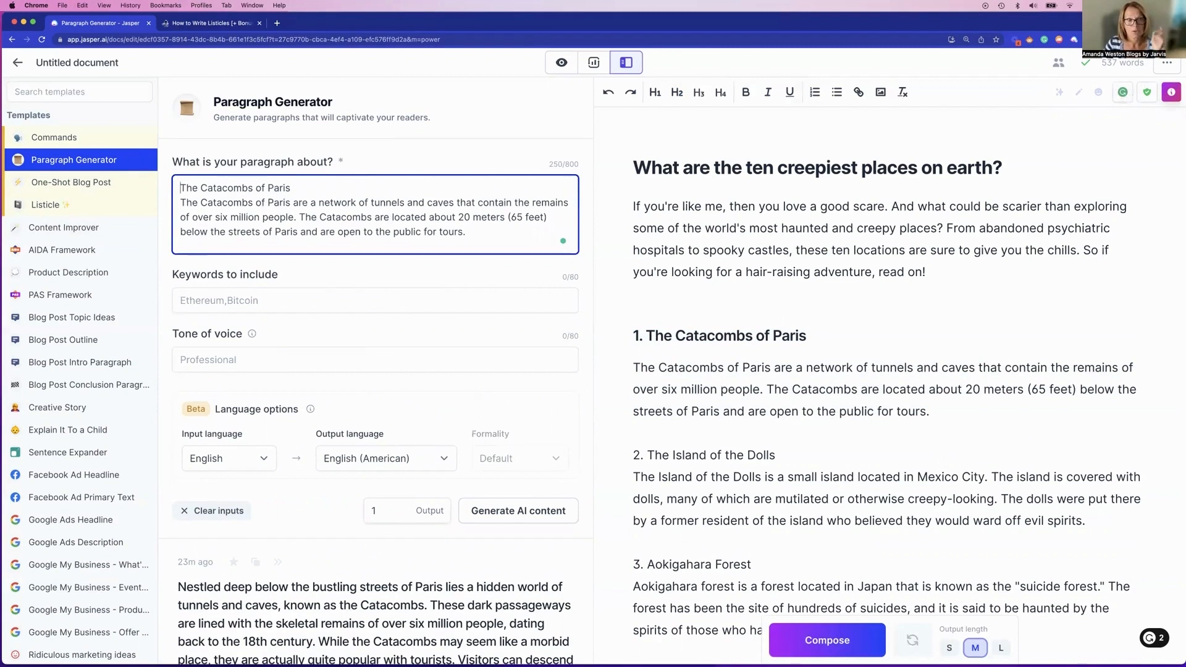
Generate one paragraph from the Catacombs of Paris text with the Paragraph Generator.
{"action": "left_click_drag", "start_coordinate": [300, 187], "coordinate": [163, 184]}
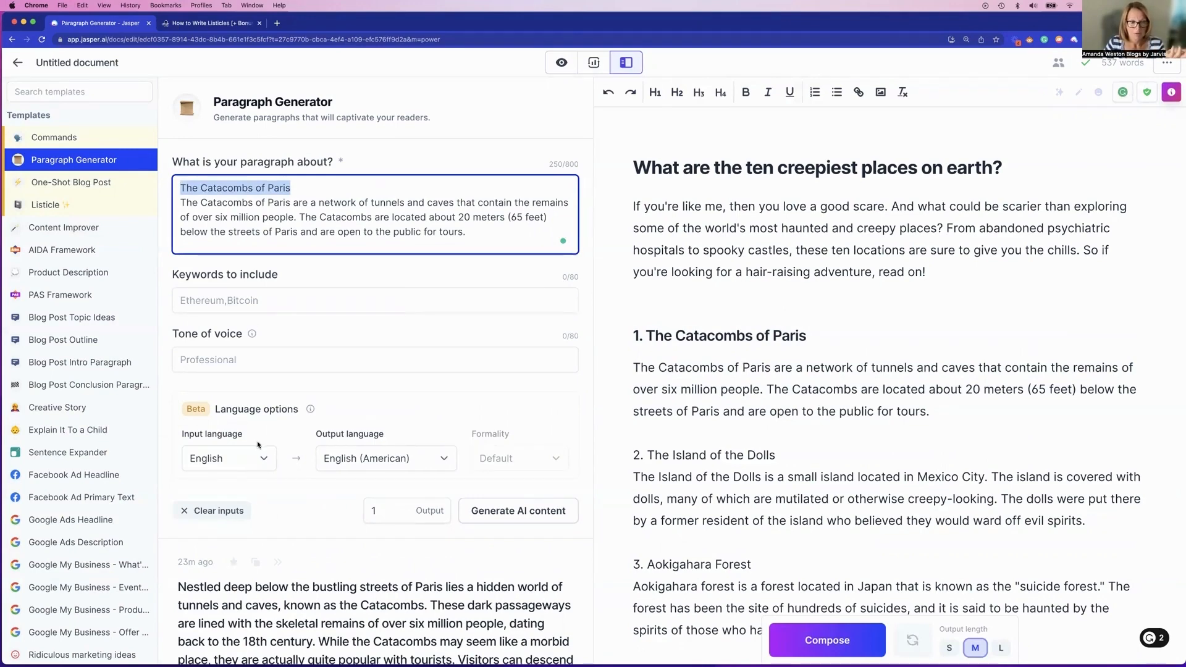
{"action": "scroll", "coordinate": [258, 445], "scroll_direction": "down", "scroll_amount": 5}
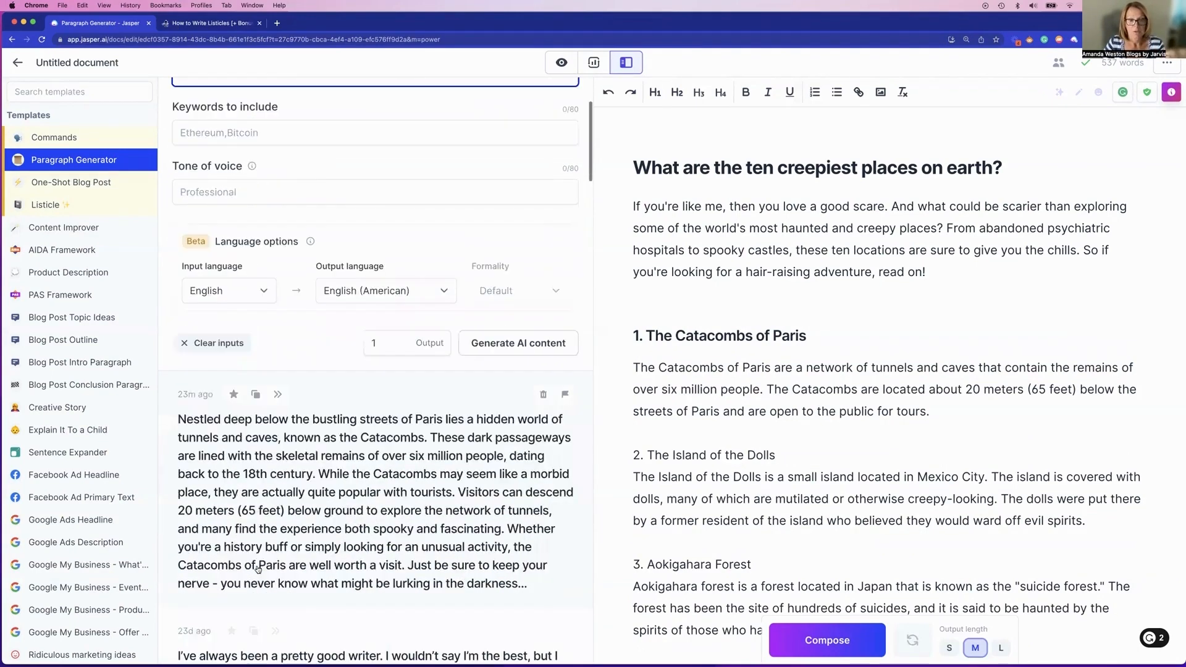
{"action": "scroll", "coordinate": [266, 556], "scroll_direction": "up", "scroll_amount": 4}
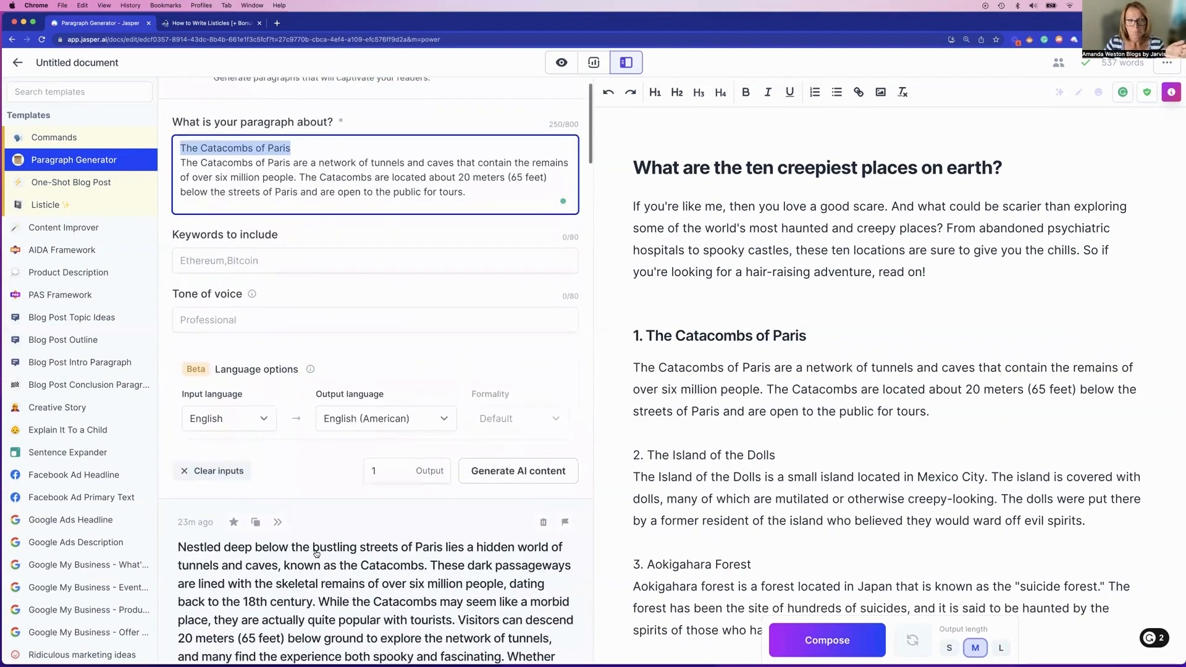
{"action": "left_click", "coordinate": [504, 478]}
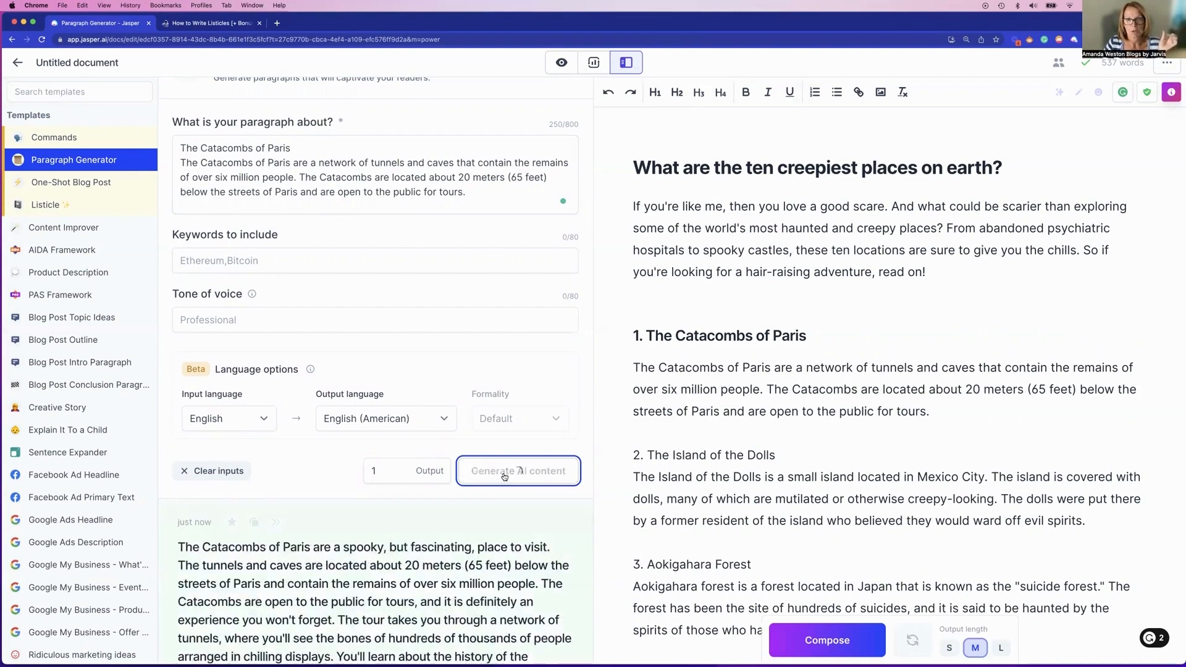
Compare the generated Catacombs paragraphs and replace the document's Catacombs paragraph with the older output starting "Nestled deep below the bustling streets of Paris".
{"action": "scroll", "coordinate": [500, 419], "scroll_direction": "down", "scroll_amount": 2}
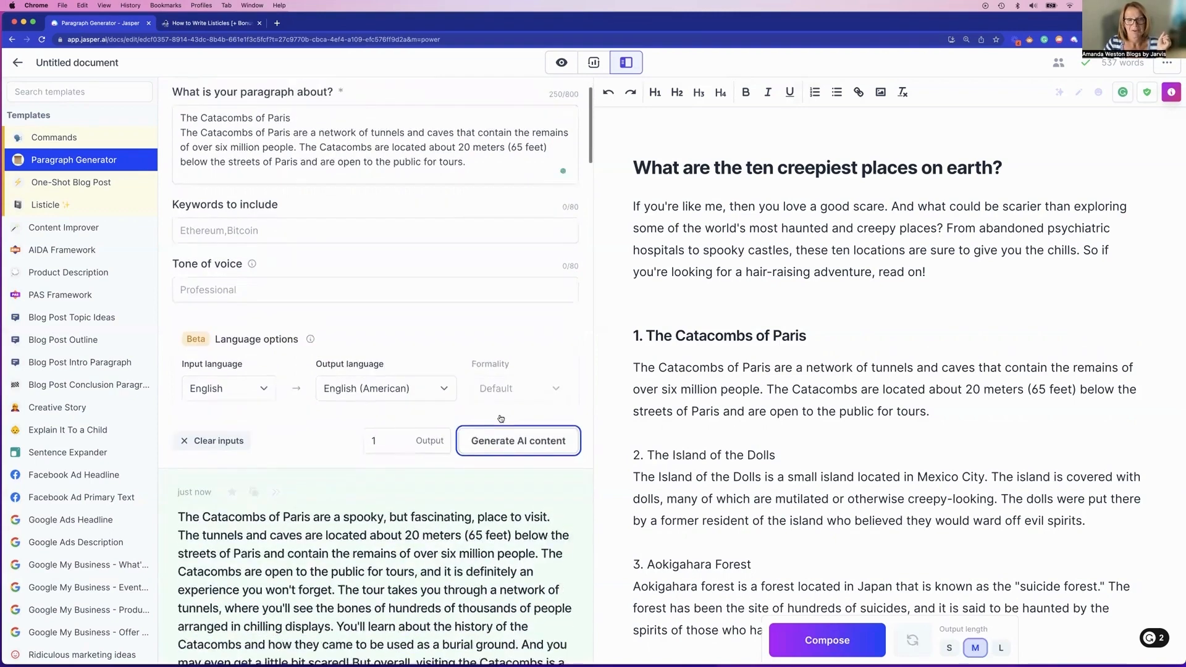
{"action": "scroll", "coordinate": [500, 419], "scroll_direction": "down", "scroll_amount": 4}
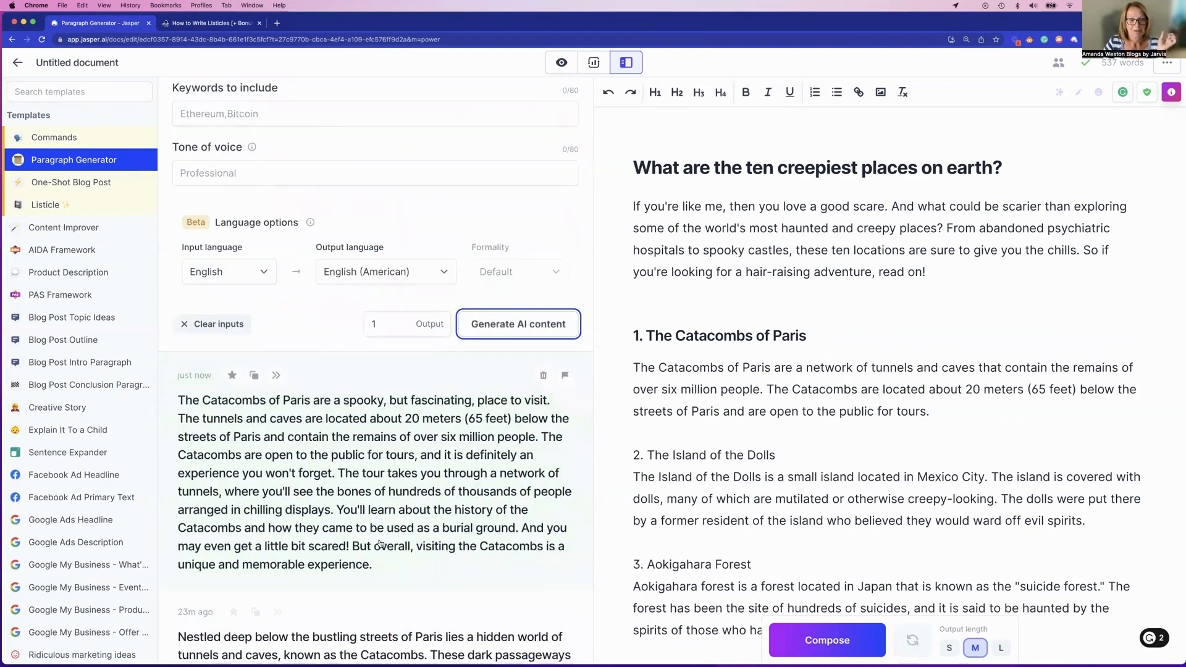
{"action": "scroll", "coordinate": [373, 531], "scroll_direction": "down", "scroll_amount": 1}
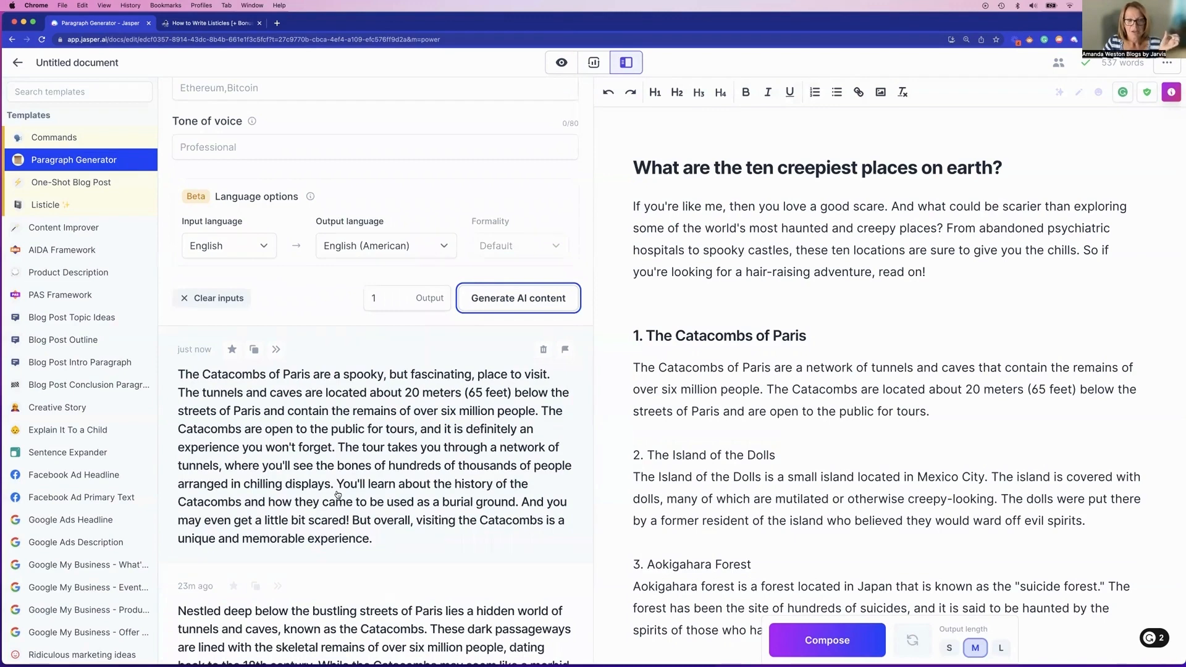
{"action": "scroll", "coordinate": [338, 494], "scroll_direction": "down", "scroll_amount": 3}
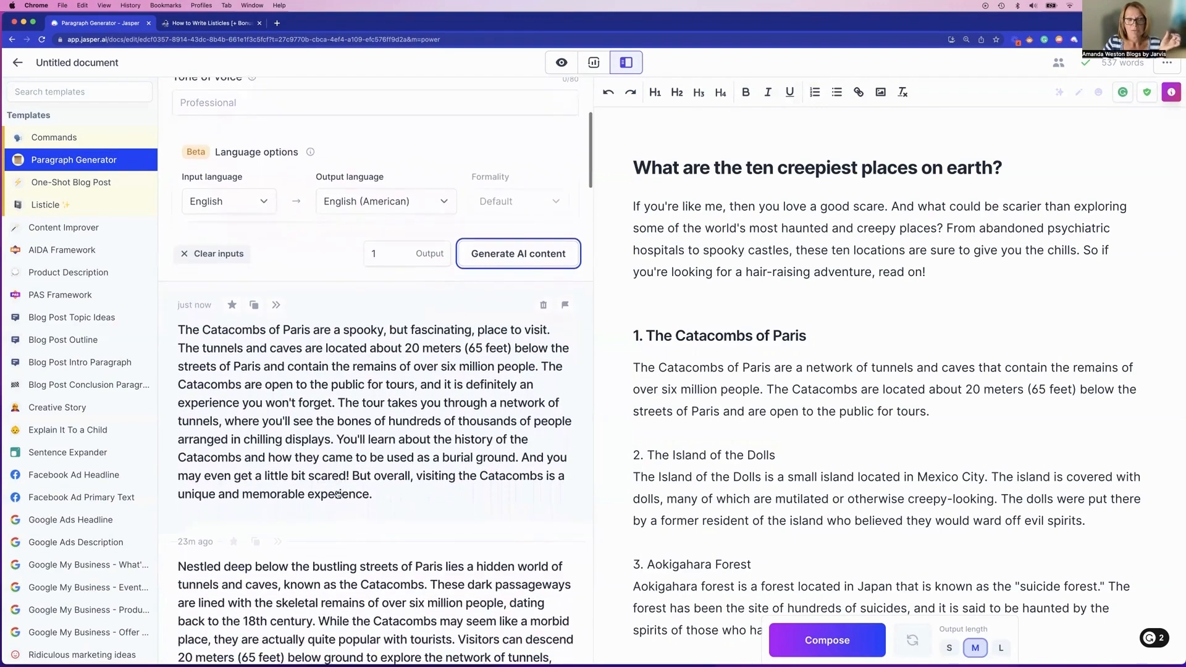
{"action": "scroll", "coordinate": [337, 494], "scroll_direction": "down", "scroll_amount": 2}
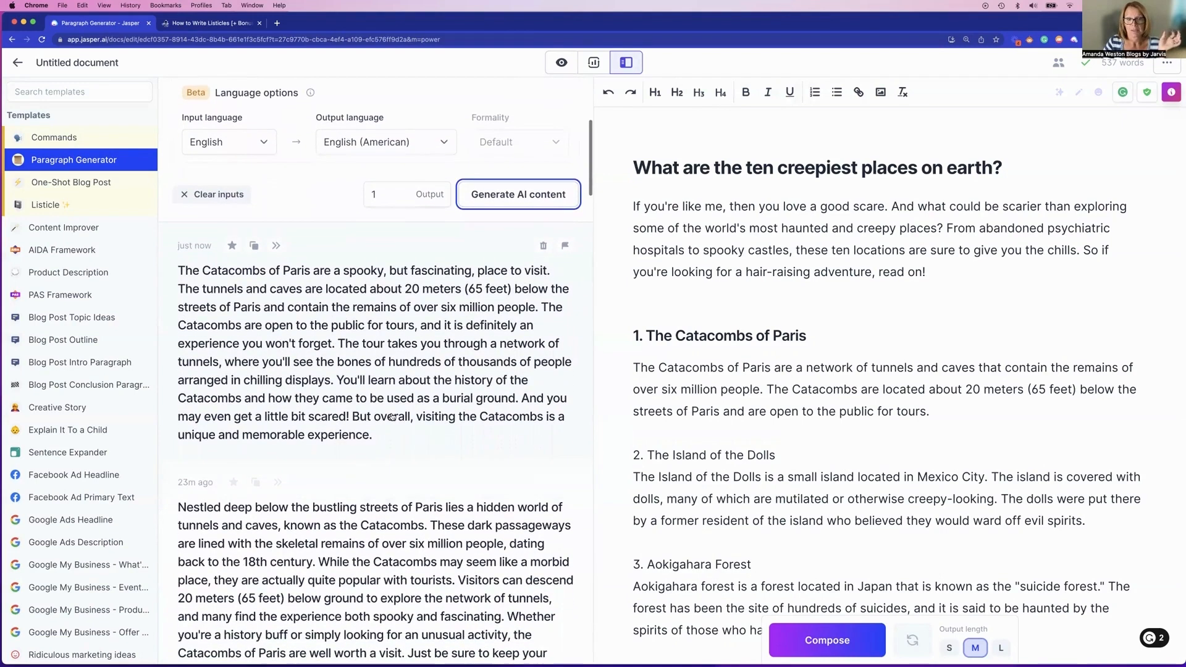
{"action": "scroll", "coordinate": [396, 432], "scroll_direction": "down", "scroll_amount": 1}
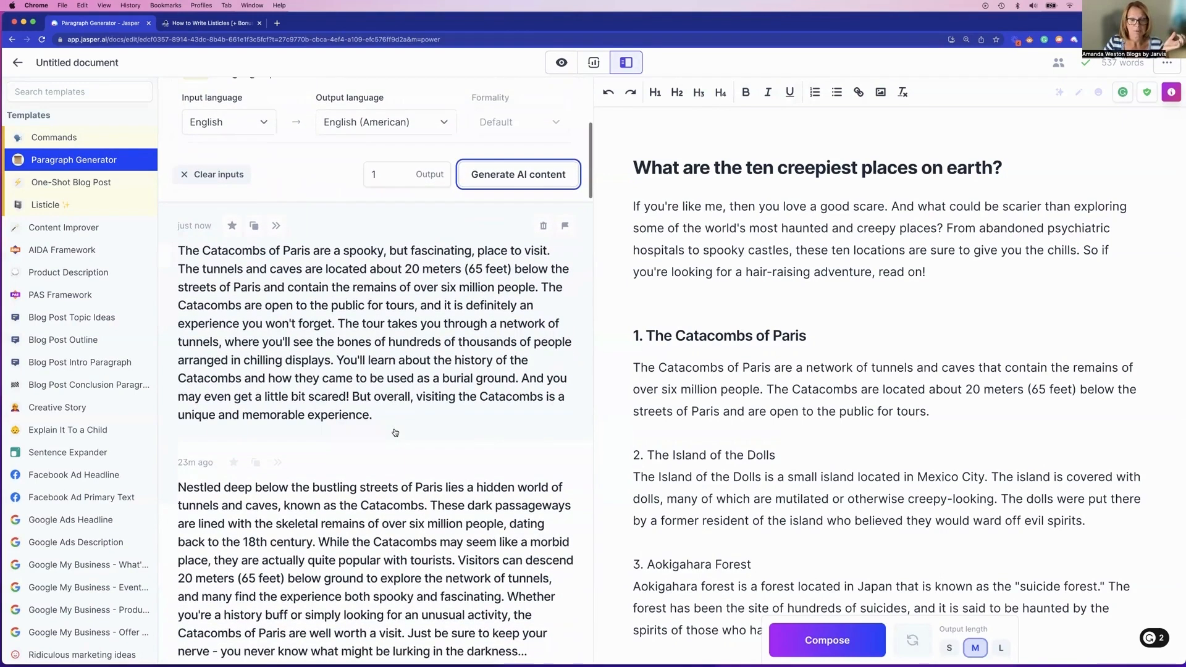
{"action": "scroll", "coordinate": [395, 432], "scroll_direction": "down", "scroll_amount": 3}
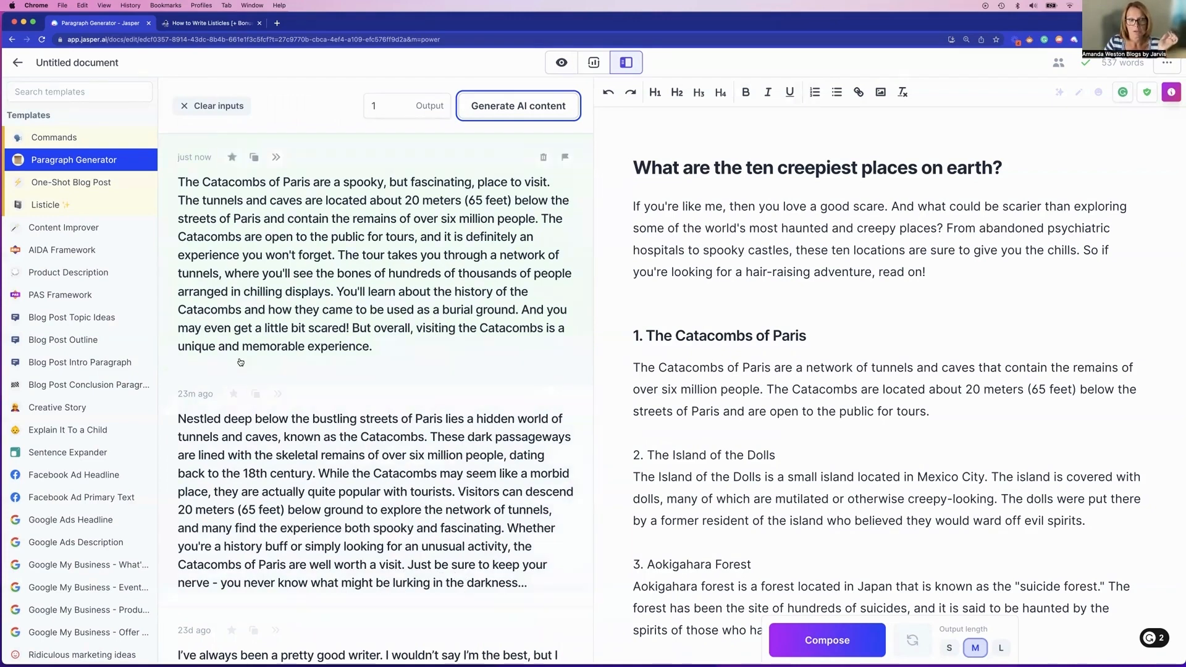
{"action": "left_click", "coordinate": [256, 394]}
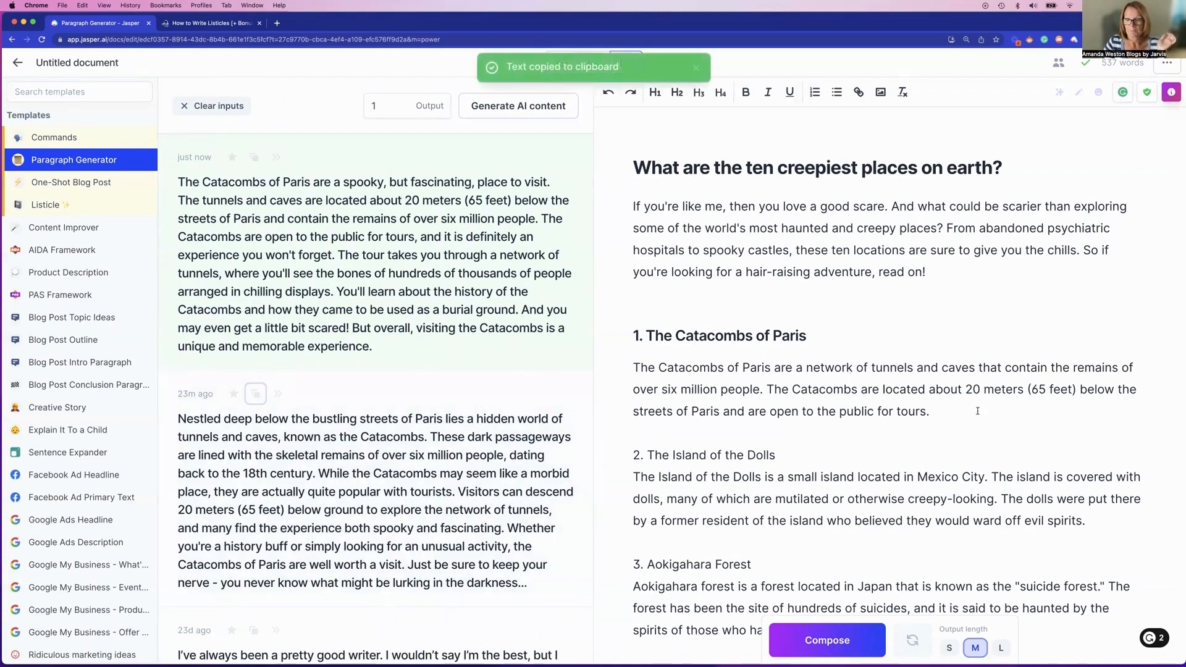
{"action": "left_click_drag", "start_coordinate": [978, 411], "coordinate": [613, 357]}
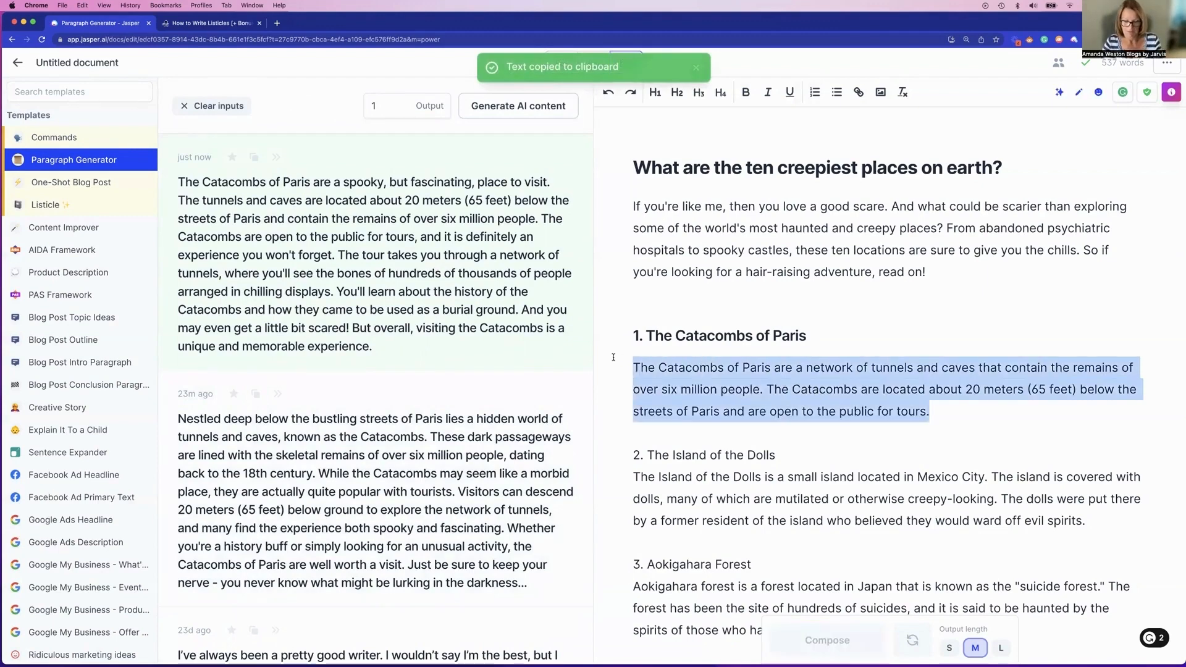
{"action": "key", "text": "super+v"}
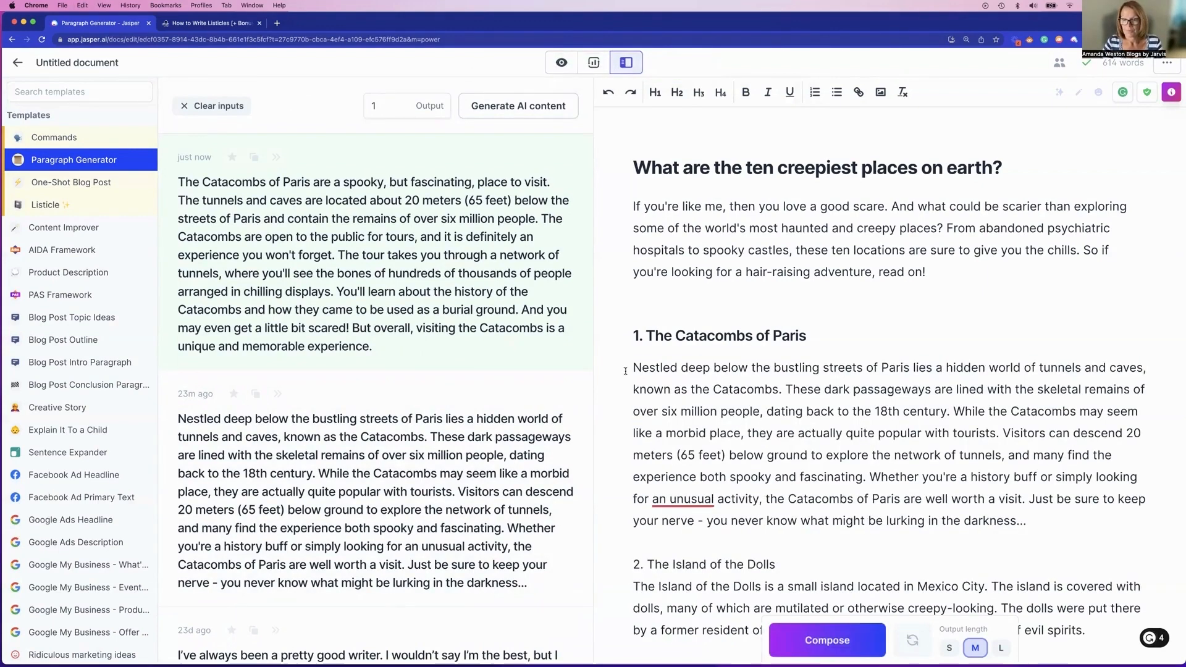
Fill the Paragraph Generator's subject with the document's Island of the Dolls title and paragraph without the "2." numbering, and generate one paragraph.
{"action": "scroll", "coordinate": [856, 447], "scroll_direction": "down", "scroll_amount": 5}
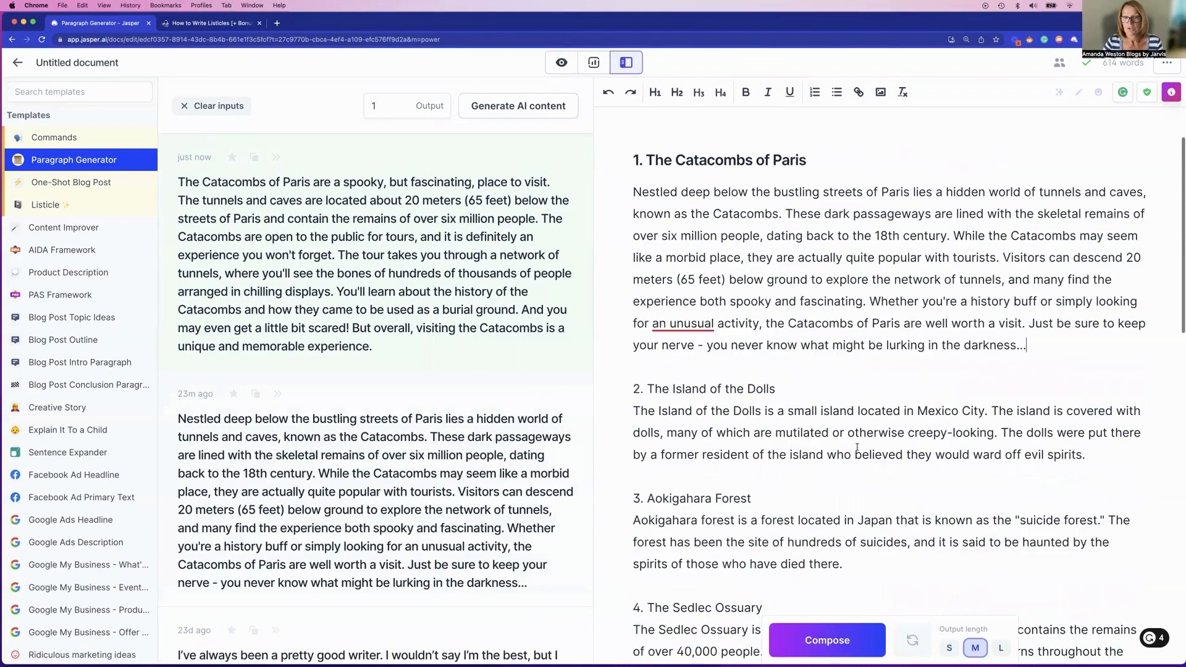
{"action": "scroll", "coordinate": [1032, 436], "scroll_direction": "down", "scroll_amount": 1}
{"action": "left_click_drag", "start_coordinate": [1097, 433], "coordinate": [629, 365]}
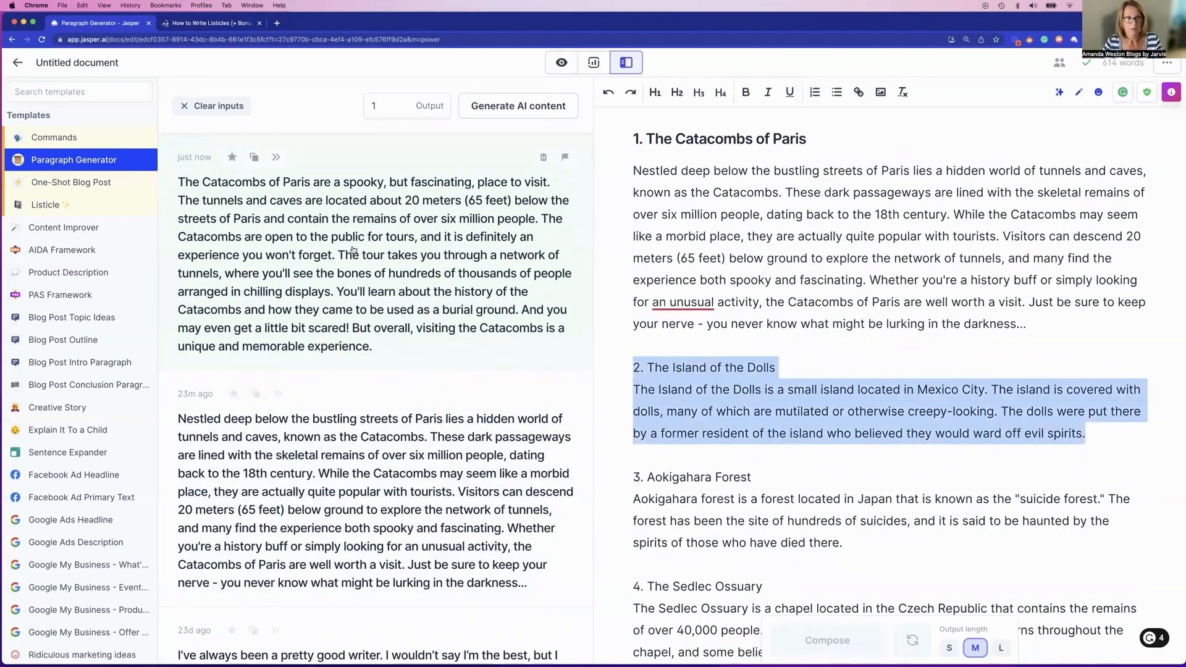
{"action": "scroll", "coordinate": [352, 250], "scroll_direction": "up", "scroll_amount": 6}
{"action": "left_click", "coordinate": [319, 195]}
{"action": "key", "text": "super+a"}
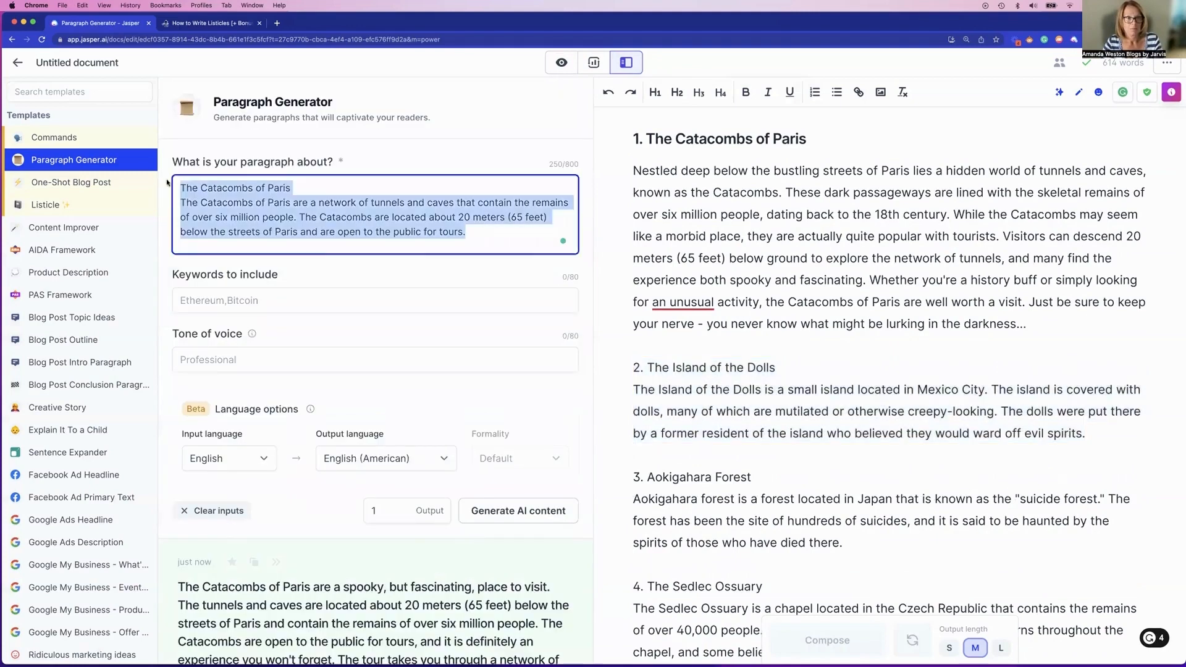
{"action": "key", "text": "super+v"}
{"action": "left_click", "coordinate": [191, 187]}
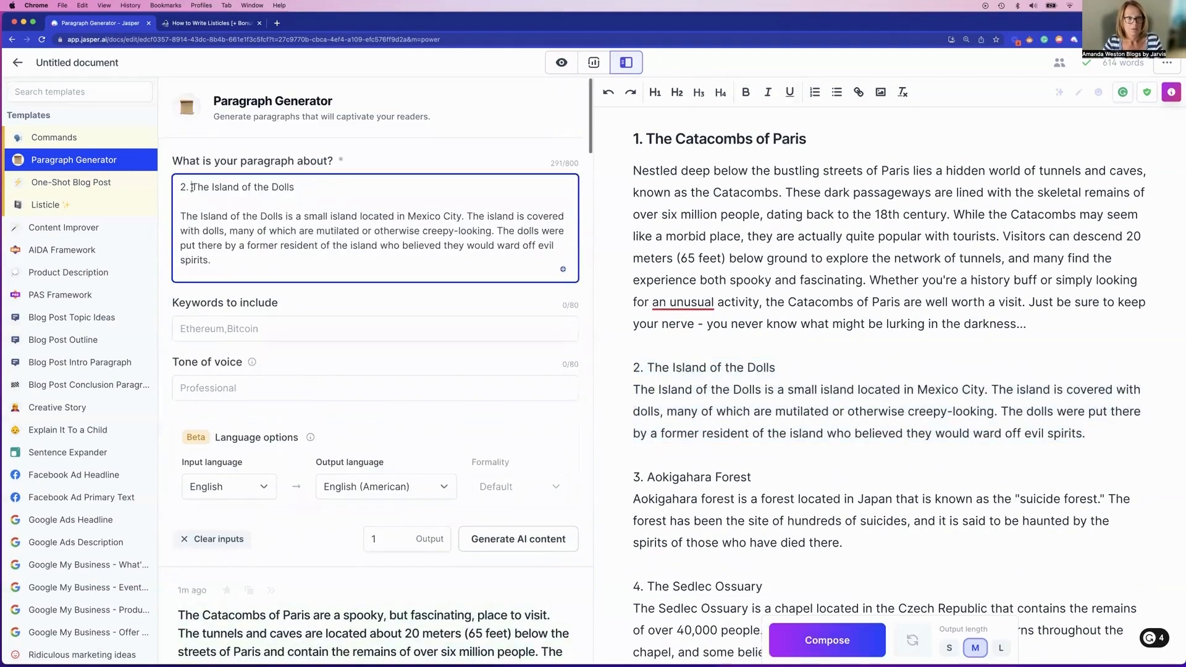
{"action": "key", "text": "BackSpace"}
{"action": "key", "text": "BackSpace"}
{"action": "key", "text": "BackSpace"}
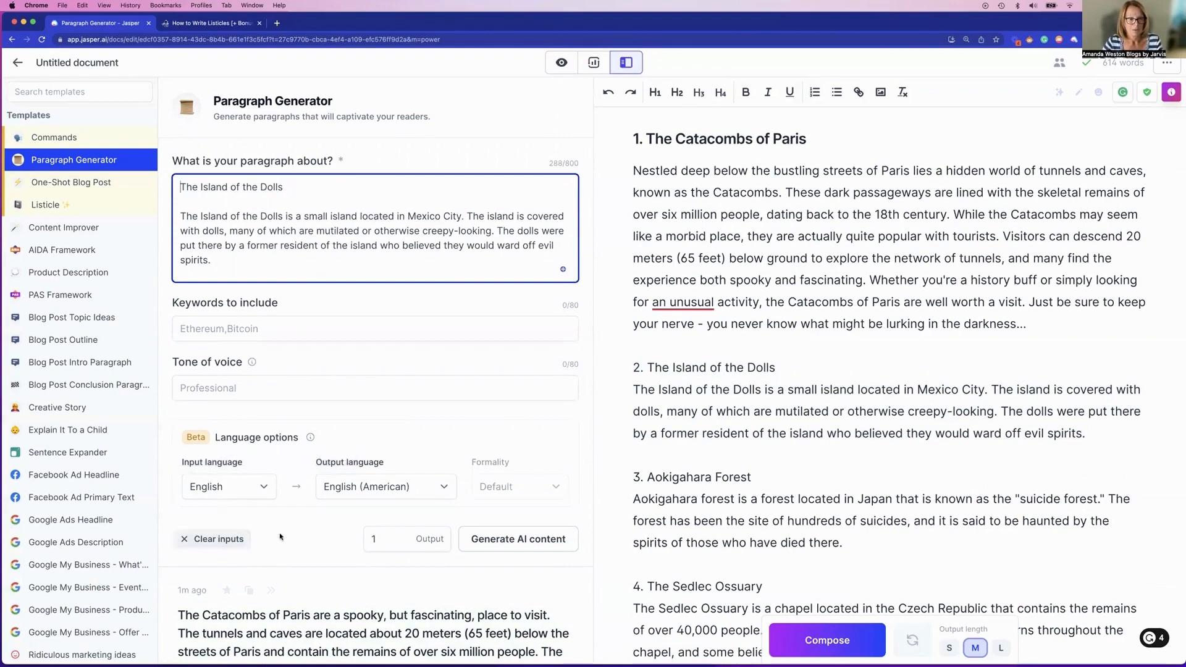
{"action": "left_click", "coordinate": [497, 541]}
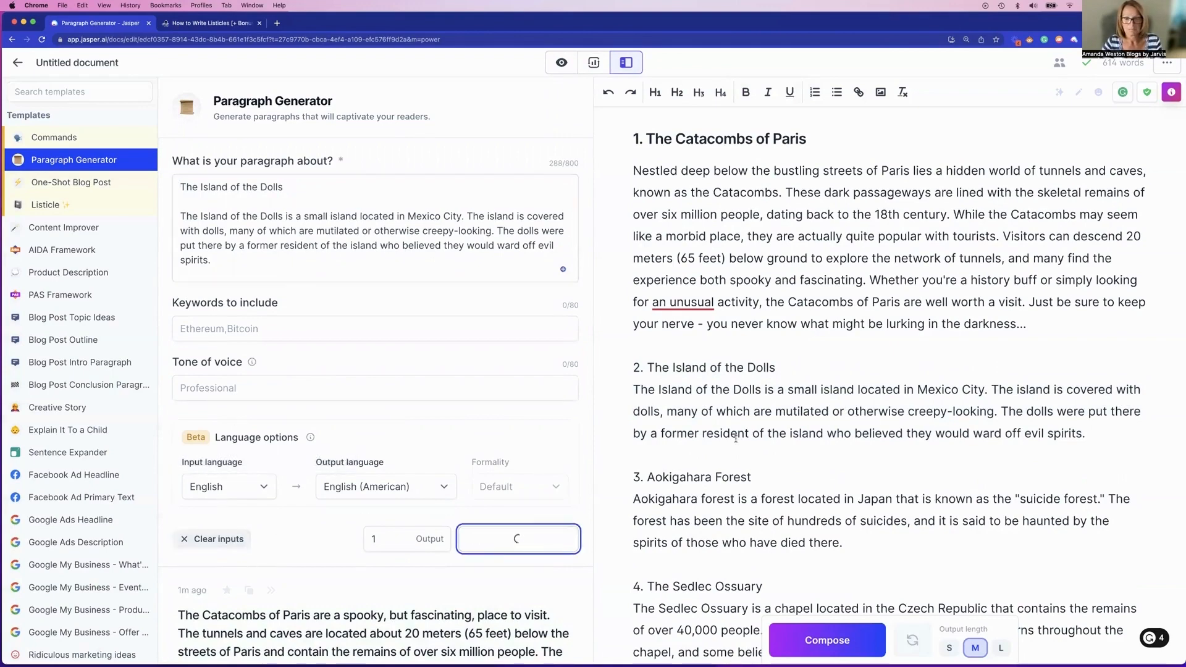
Look over the document from the remaining list items through to Bhangarh Fort and back to the title and intro.
{"action": "scroll", "coordinate": [787, 401], "scroll_direction": "down", "scroll_amount": 5}
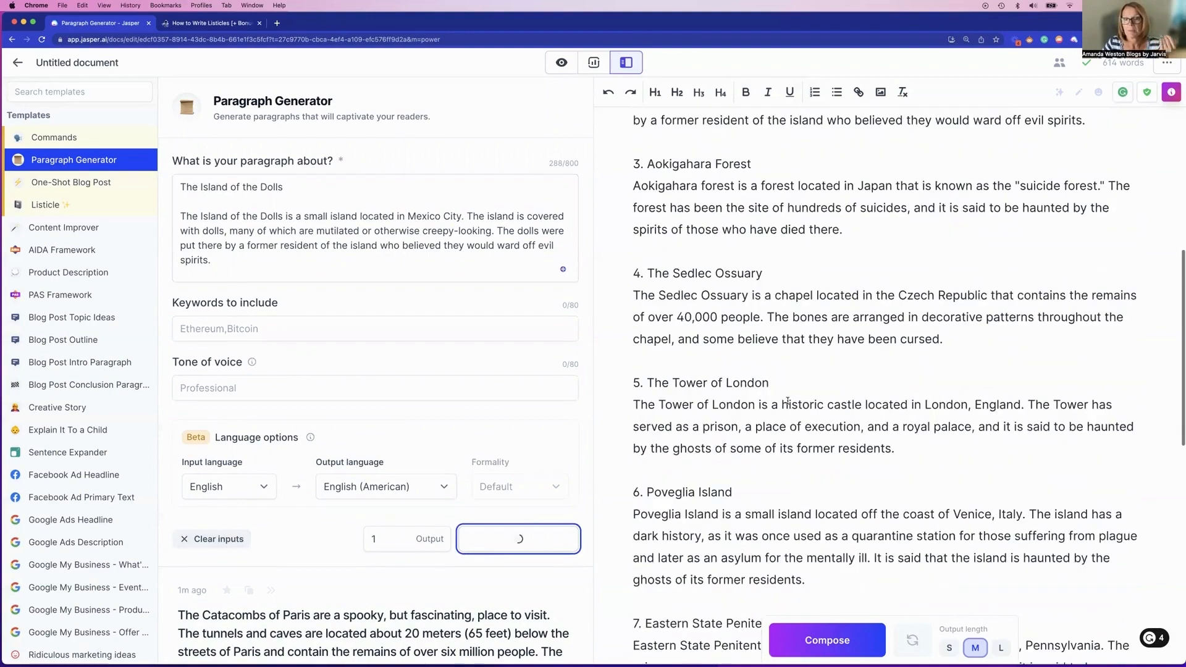
{"action": "scroll", "coordinate": [787, 401], "scroll_direction": "down", "scroll_amount": 2}
{"action": "scroll", "coordinate": [787, 400], "scroll_direction": "down", "scroll_amount": 9}
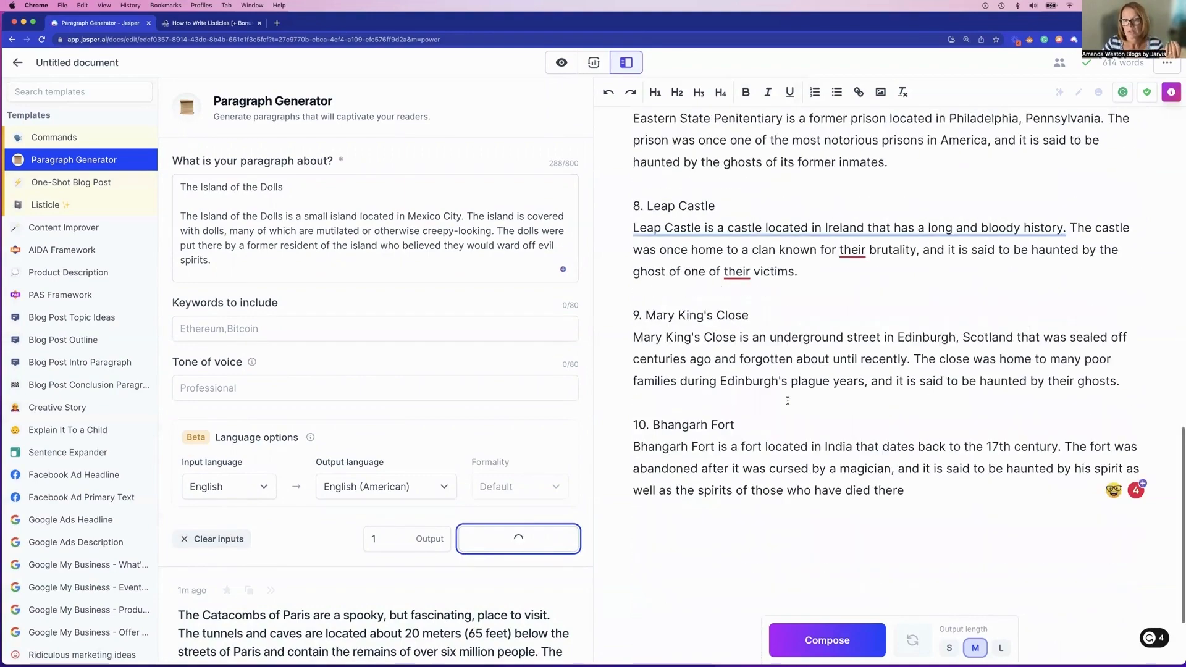
{"action": "scroll", "coordinate": [787, 400], "scroll_direction": "up", "scroll_amount": 6}
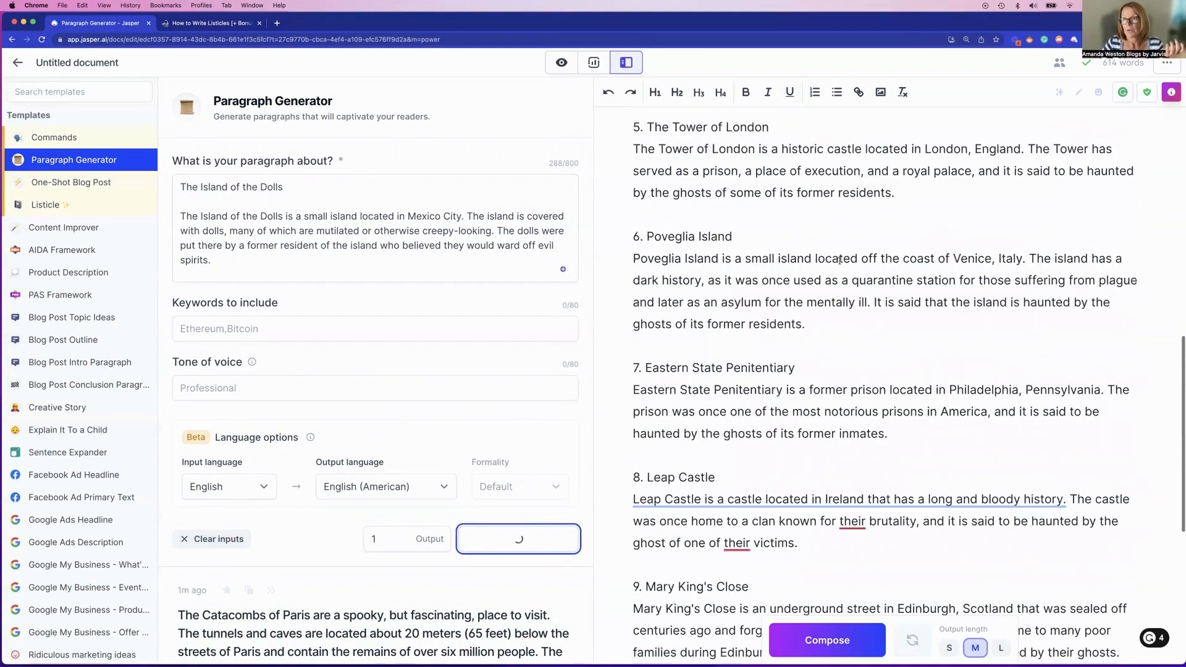
{"action": "scroll", "coordinate": [839, 260], "scroll_direction": "up", "scroll_amount": 8}
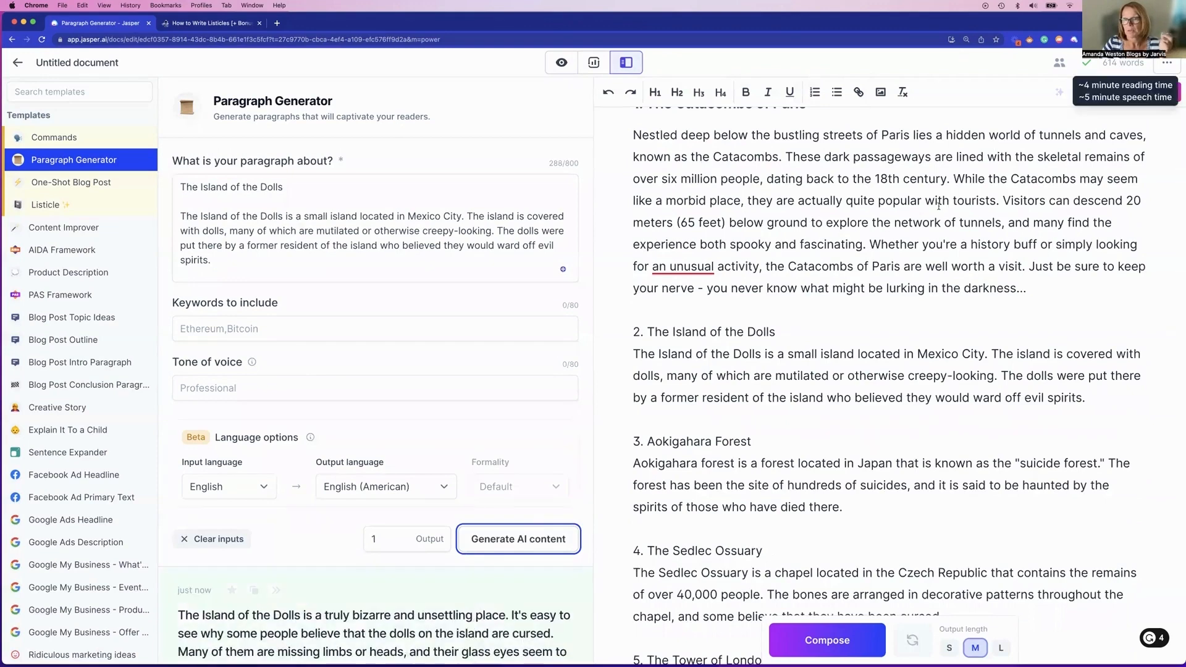
{"action": "scroll", "coordinate": [912, 279], "scroll_direction": "up", "scroll_amount": 4}
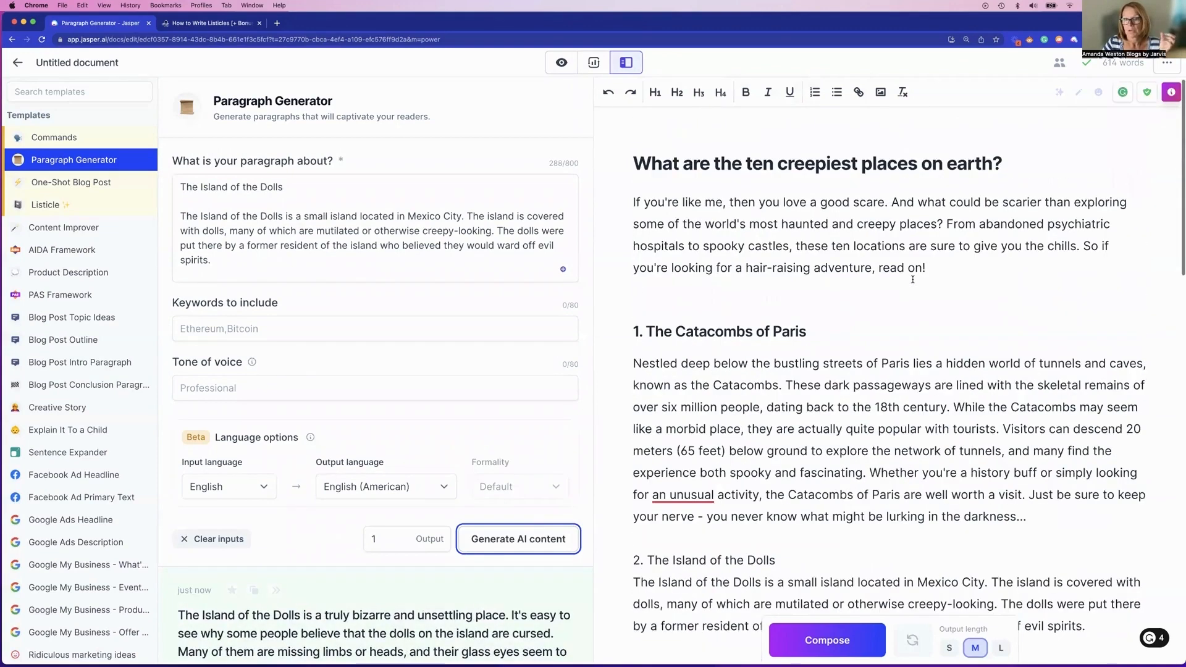
{"action": "scroll", "coordinate": [912, 280], "scroll_direction": "down", "scroll_amount": 1}
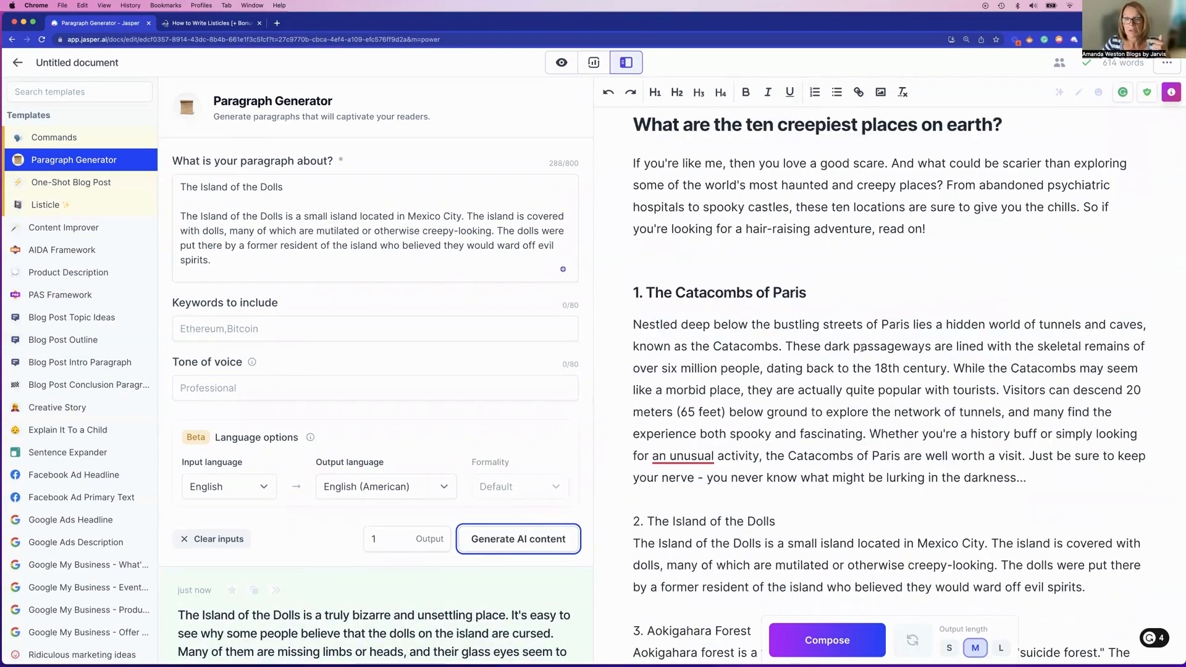
{"action": "scroll", "coordinate": [837, 377], "scroll_direction": "down", "scroll_amount": 1}
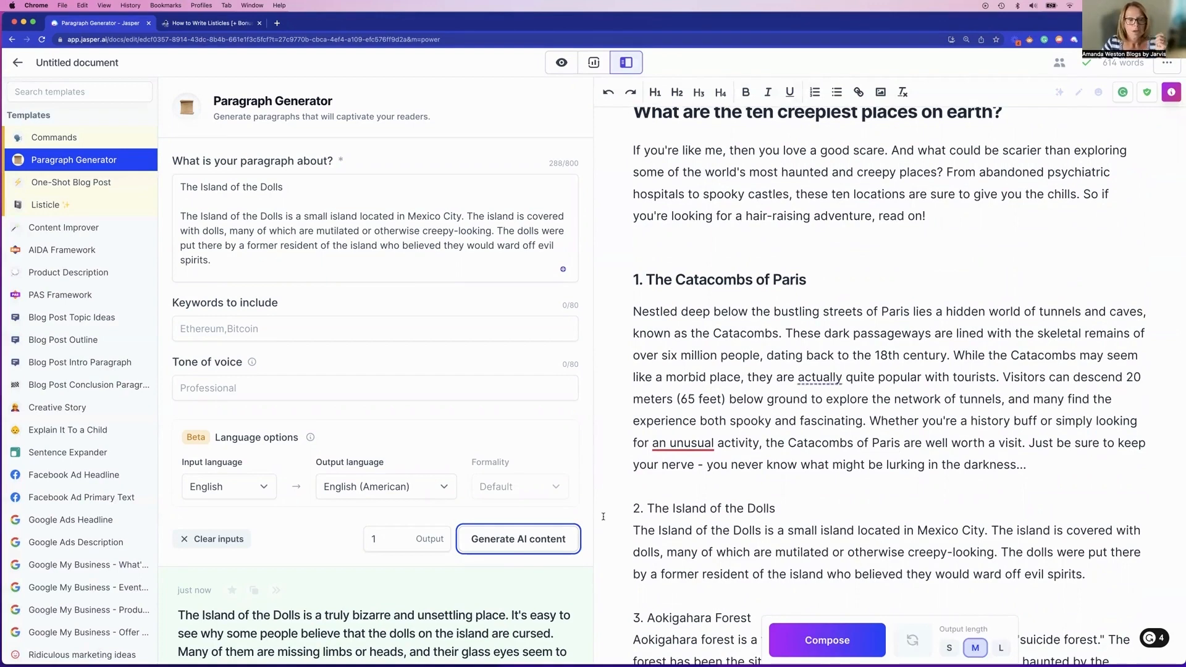
Replace the document's Island of the Dolls paragraph with the generated output starting "The Island of the Dolls is a truly bizarre and unsettling place".
{"action": "scroll", "coordinate": [471, 471], "scroll_direction": "down", "scroll_amount": 5}
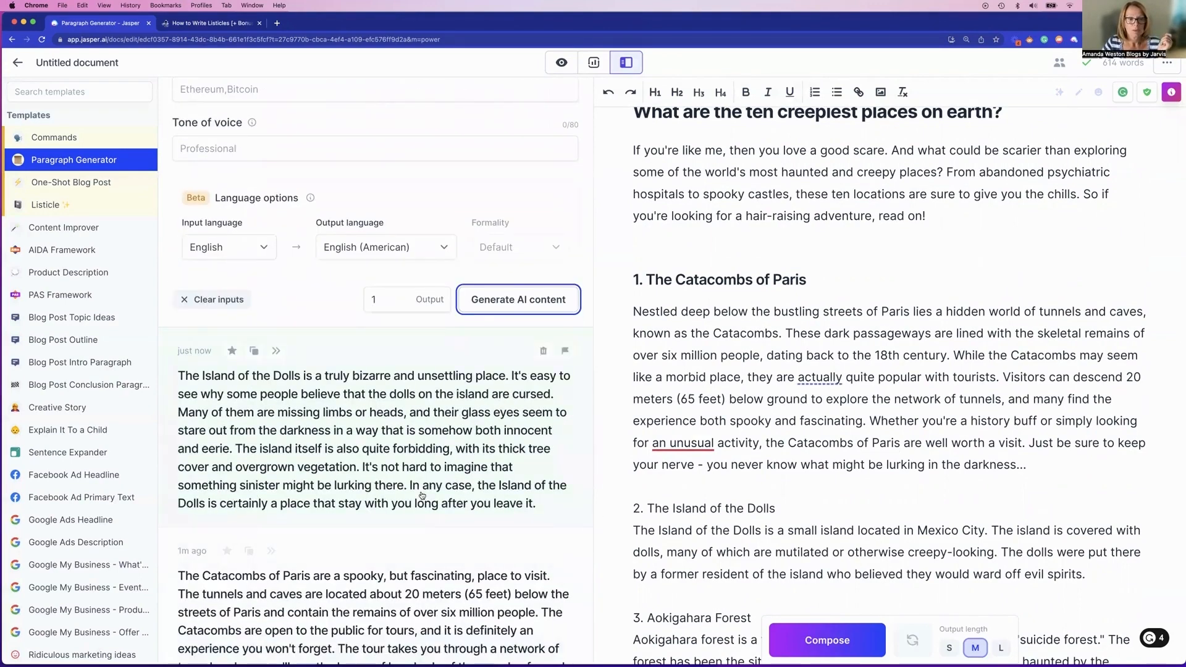
{"action": "left_click", "coordinate": [254, 351]}
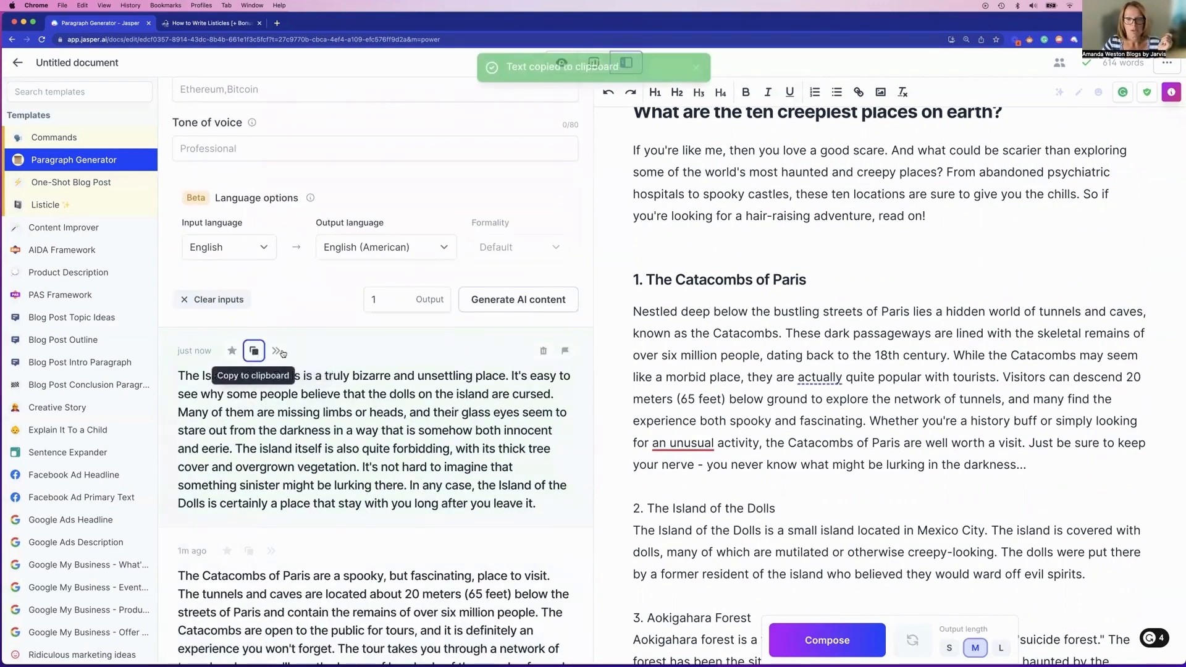
{"action": "scroll", "coordinate": [1093, 447], "scroll_direction": "down", "scroll_amount": 4}
{"action": "left_click_drag", "start_coordinate": [1093, 447], "coordinate": [605, 399]}
{"action": "key", "text": "cmd+v"}
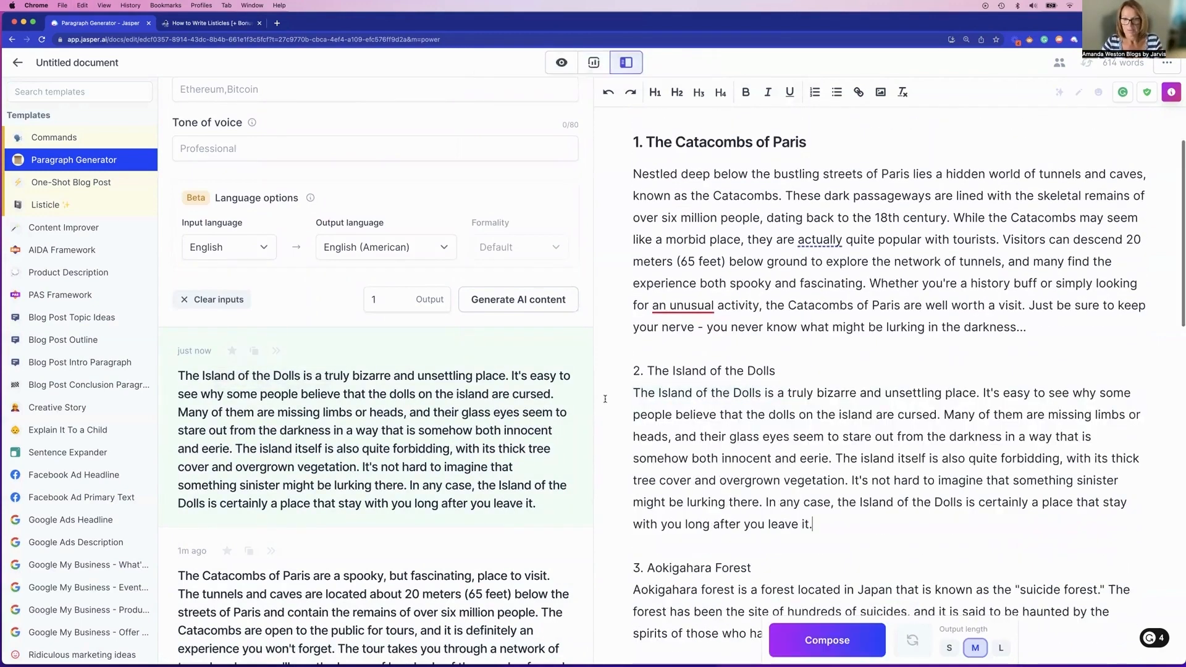
Review the rest of the document to its end and the earlier One-Shot Blog Post output on the ten creepiest places.
{"action": "scroll", "coordinate": [794, 414], "scroll_direction": "down", "scroll_amount": 4}
{"action": "scroll", "coordinate": [794, 414], "scroll_direction": "down", "scroll_amount": 3}
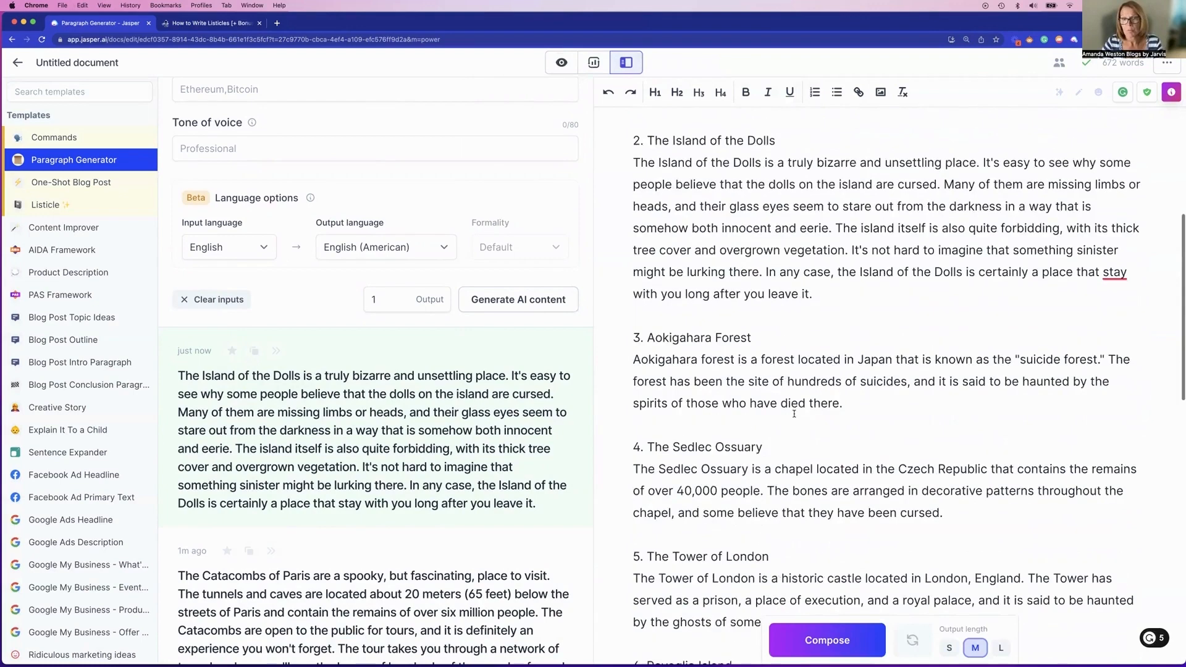
{"action": "scroll", "coordinate": [793, 413], "scroll_direction": "down", "scroll_amount": 20}
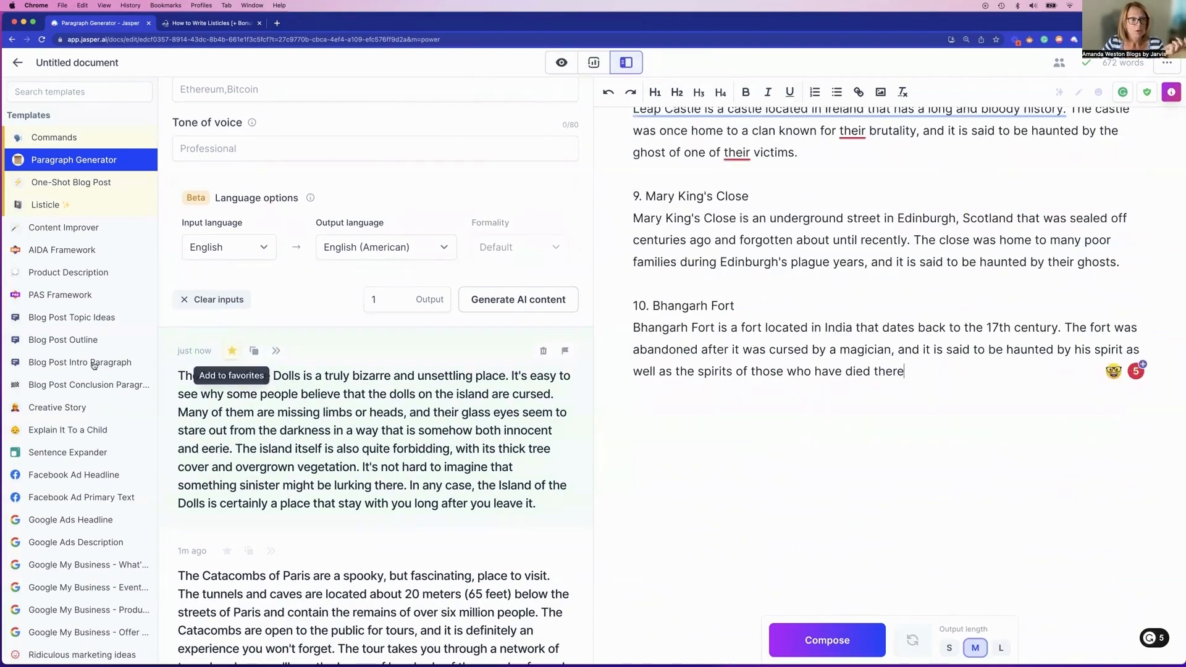
{"action": "left_click", "coordinate": [77, 182]}
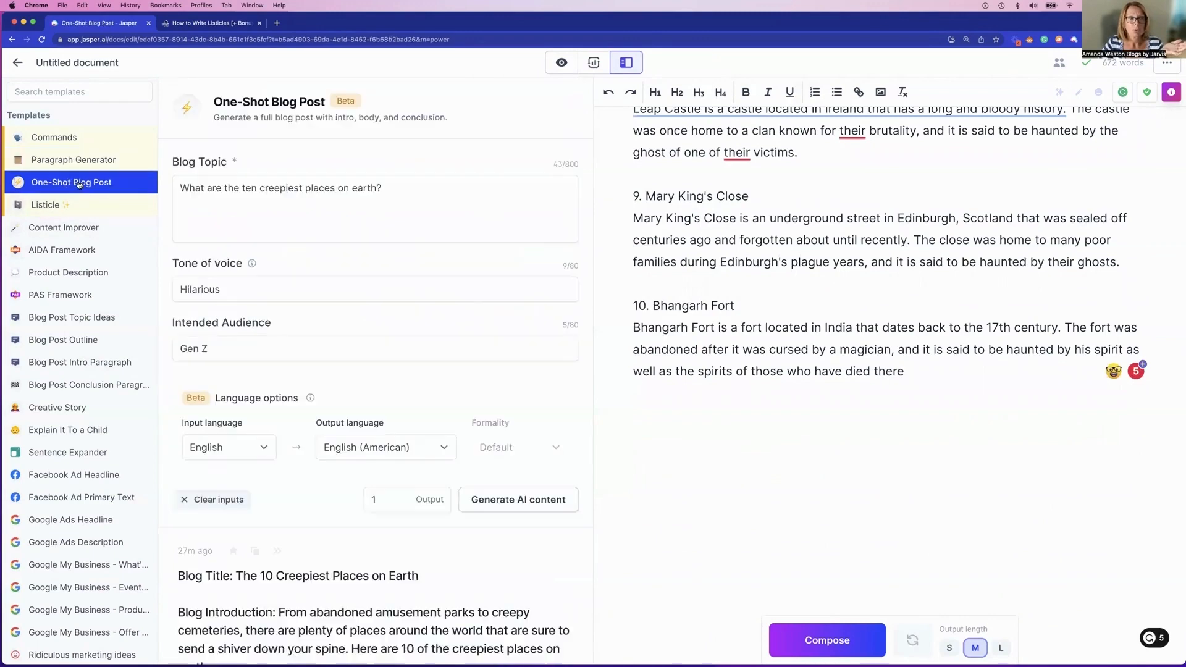
{"action": "scroll", "coordinate": [312, 377], "scroll_direction": "down", "scroll_amount": 3}
{"action": "scroll", "coordinate": [310, 374], "scroll_direction": "down", "scroll_amount": 10}
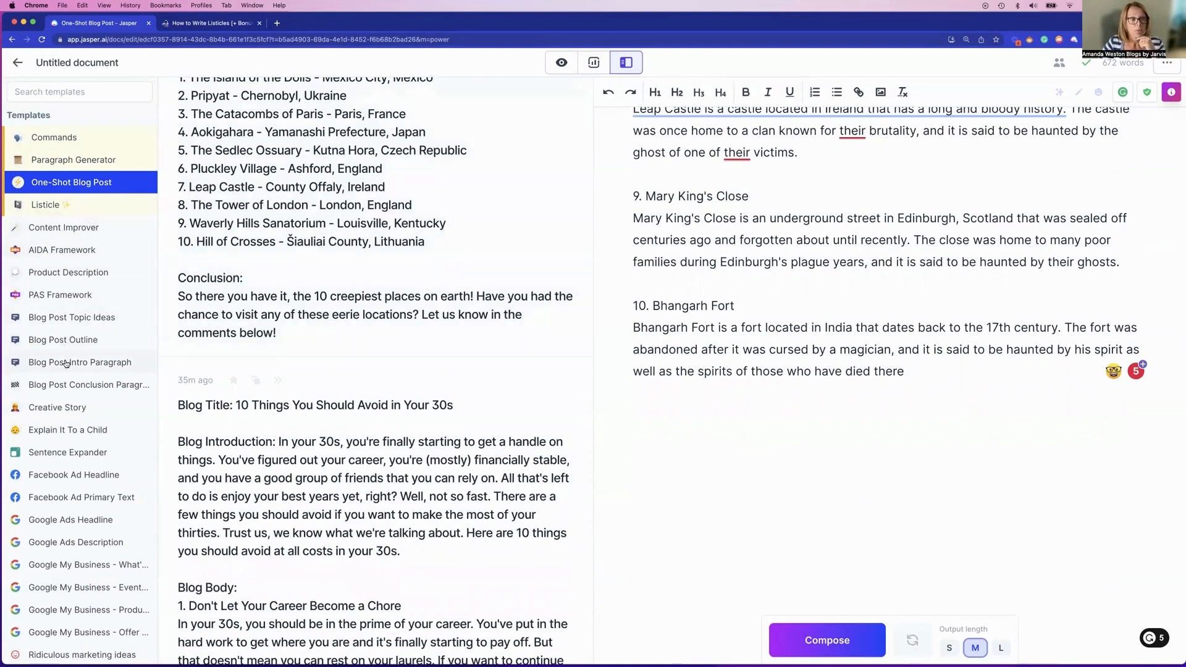
Open the Blog Post Conclusion Paragraph template and examine its full outline of main points.
{"action": "left_click", "coordinate": [68, 389]}
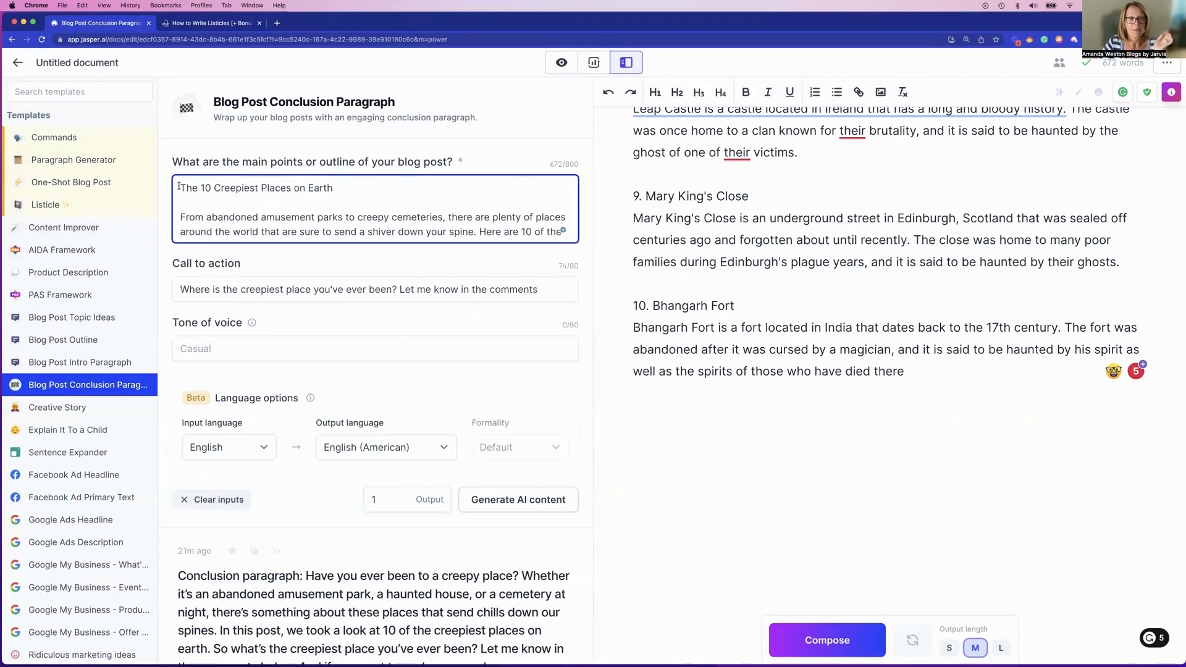
{"action": "left_click_drag", "start_coordinate": [179, 187], "coordinate": [198, 264]}
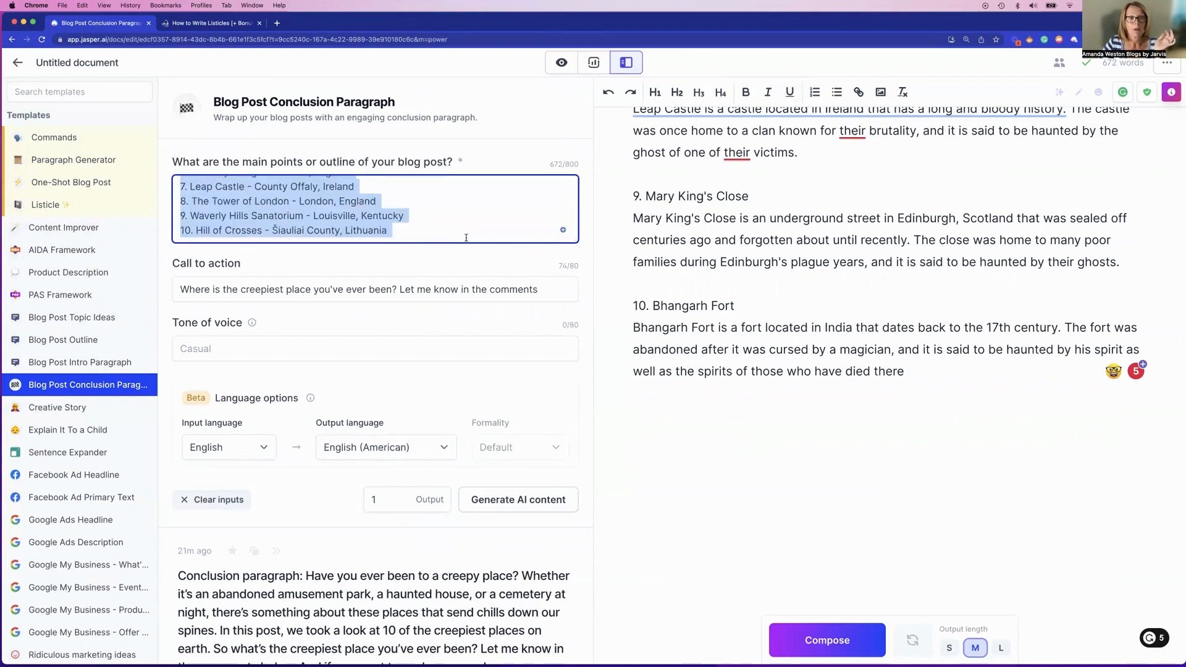
{"action": "left_click", "coordinate": [536, 233]}
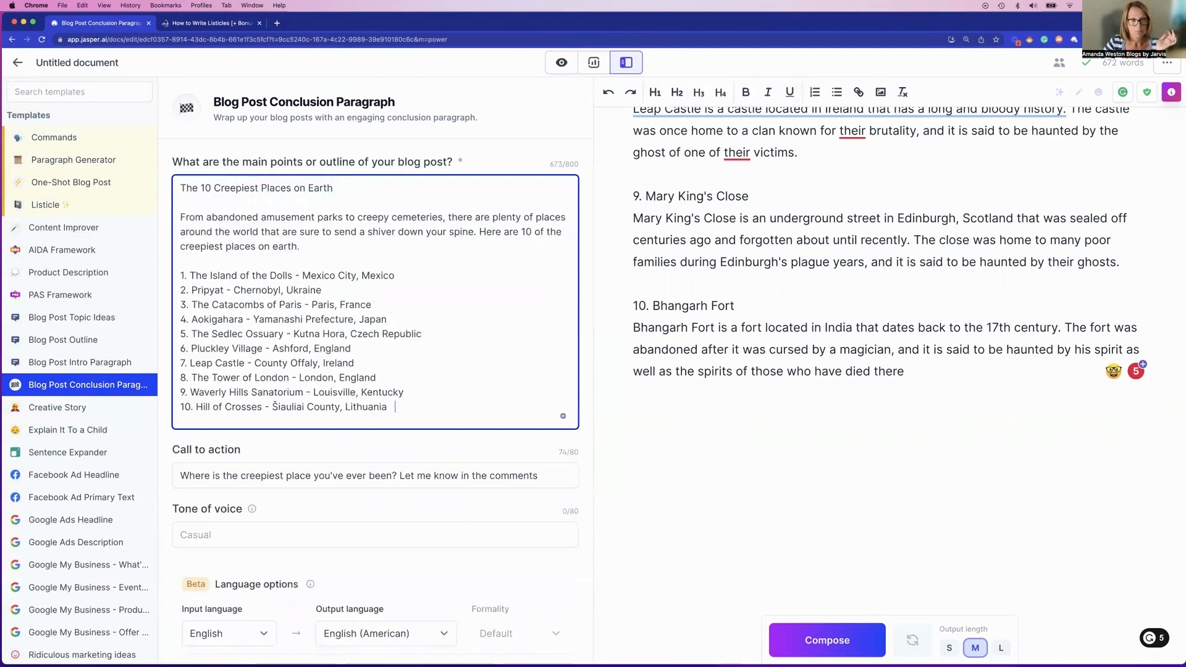
Open the One-Shot Blog Post output "The 10 Creepiest Places on Earth", highlight its title through list item 10, and close it.
{"action": "left_click", "coordinate": [92, 182]}
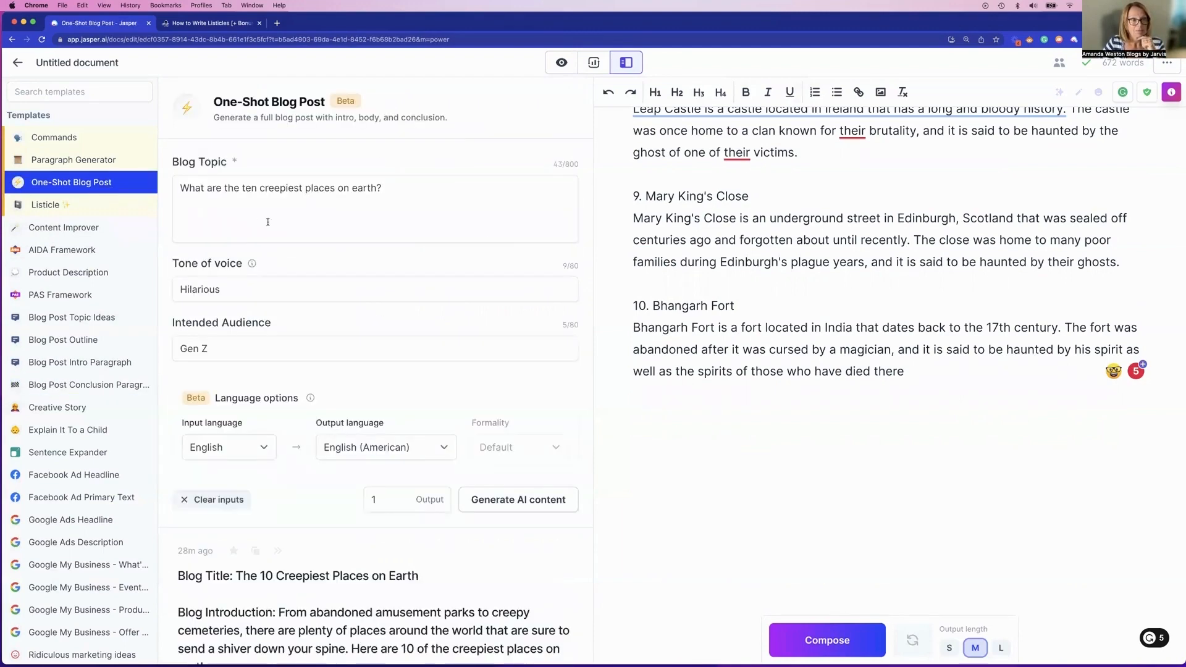
{"action": "scroll", "coordinate": [272, 266], "scroll_direction": "down", "scroll_amount": 7}
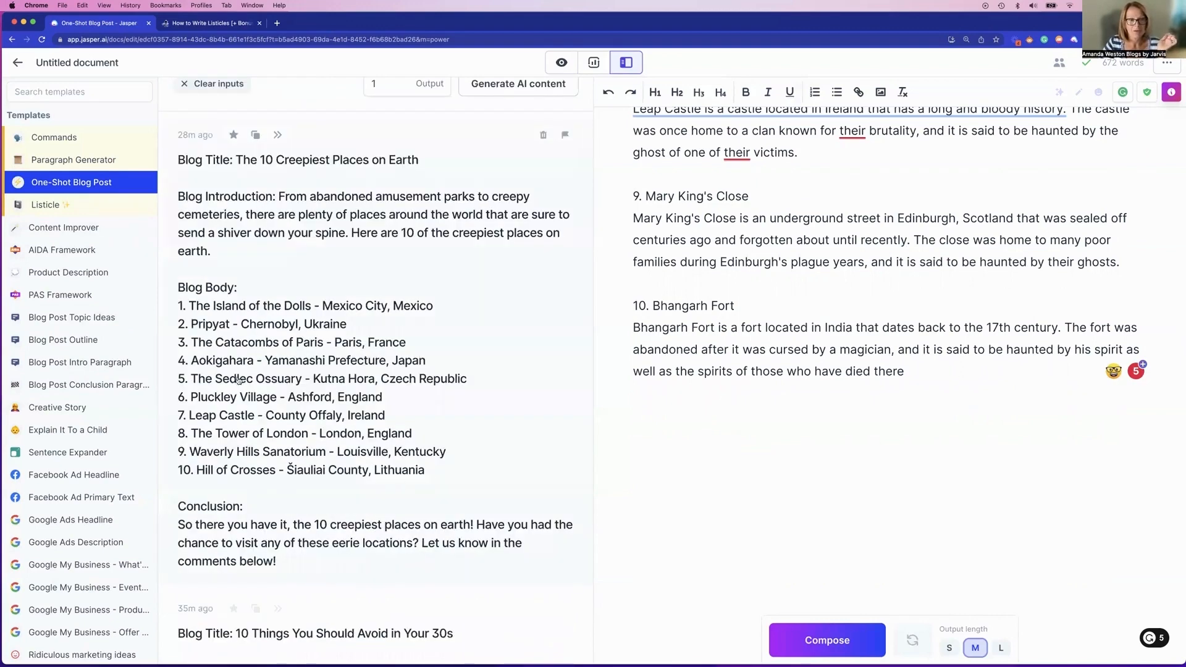
{"action": "left_click", "coordinate": [215, 276]}
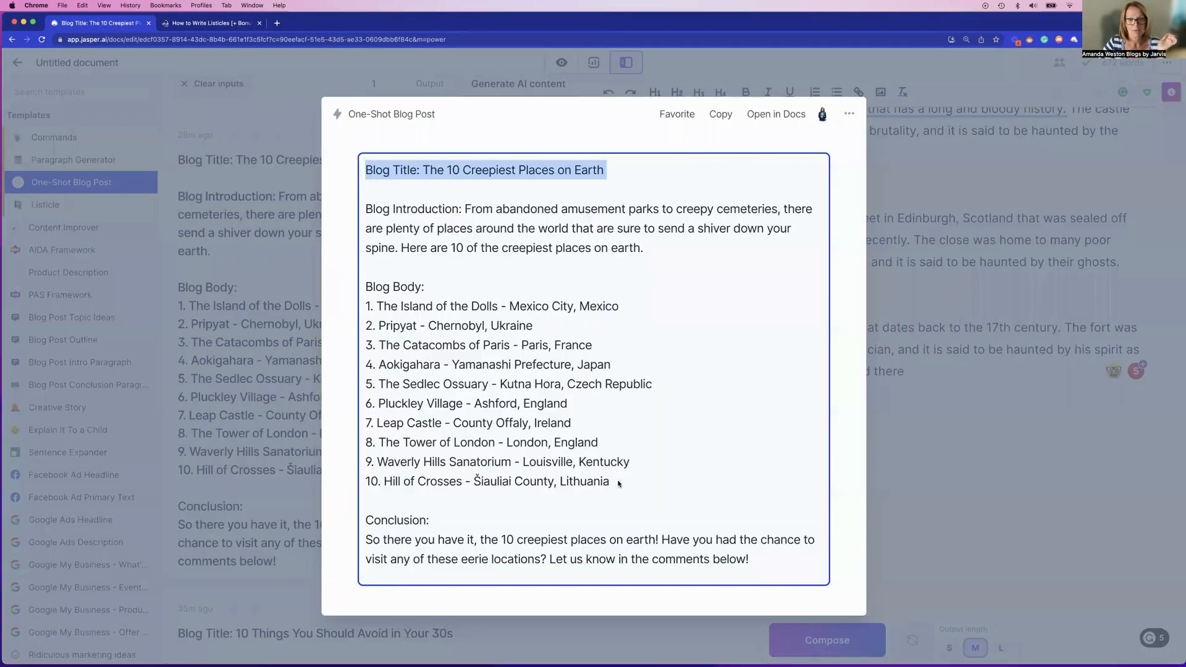
{"action": "left_click_drag", "start_coordinate": [619, 483], "coordinate": [349, 174]}
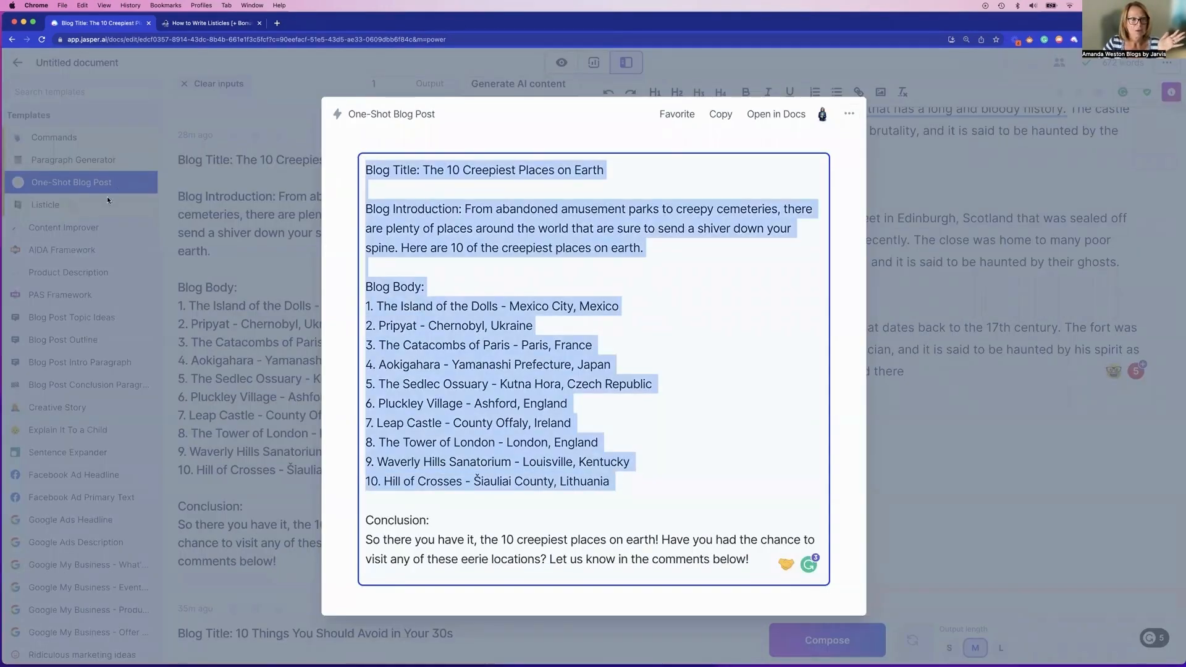
{"action": "left_click", "coordinate": [108, 212]}
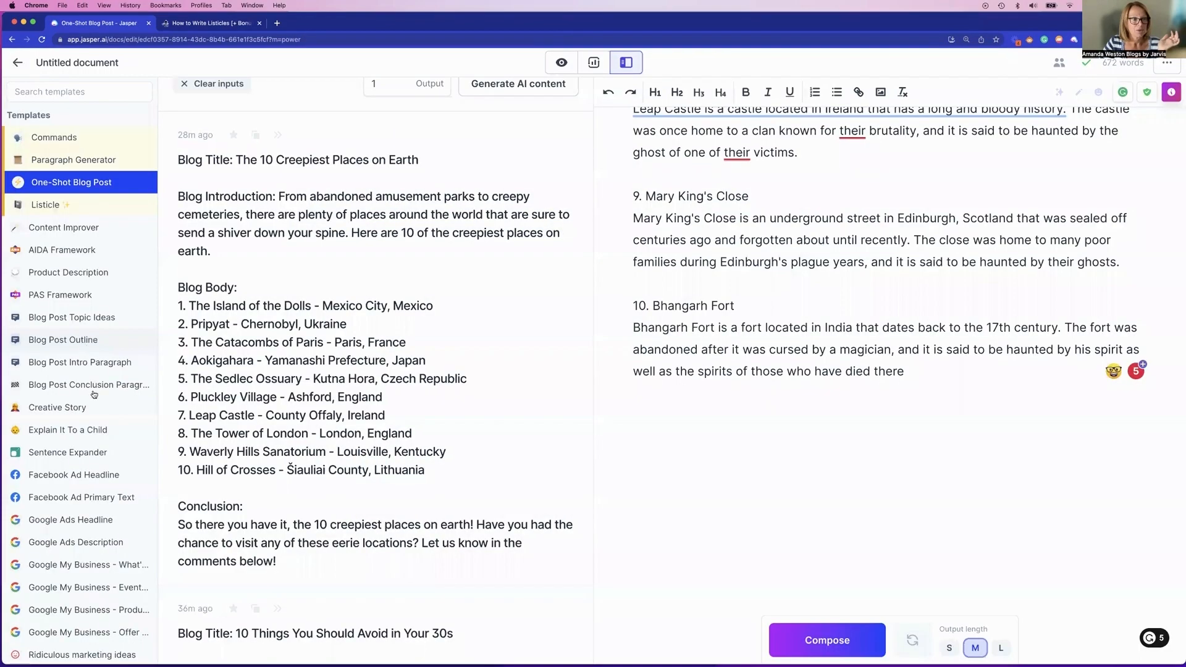
Generate one conclusion with the Blog Post Conclusion Paragraph template from its existing outline and call to action, and compare it with the older output.
{"action": "left_click", "coordinate": [94, 387]}
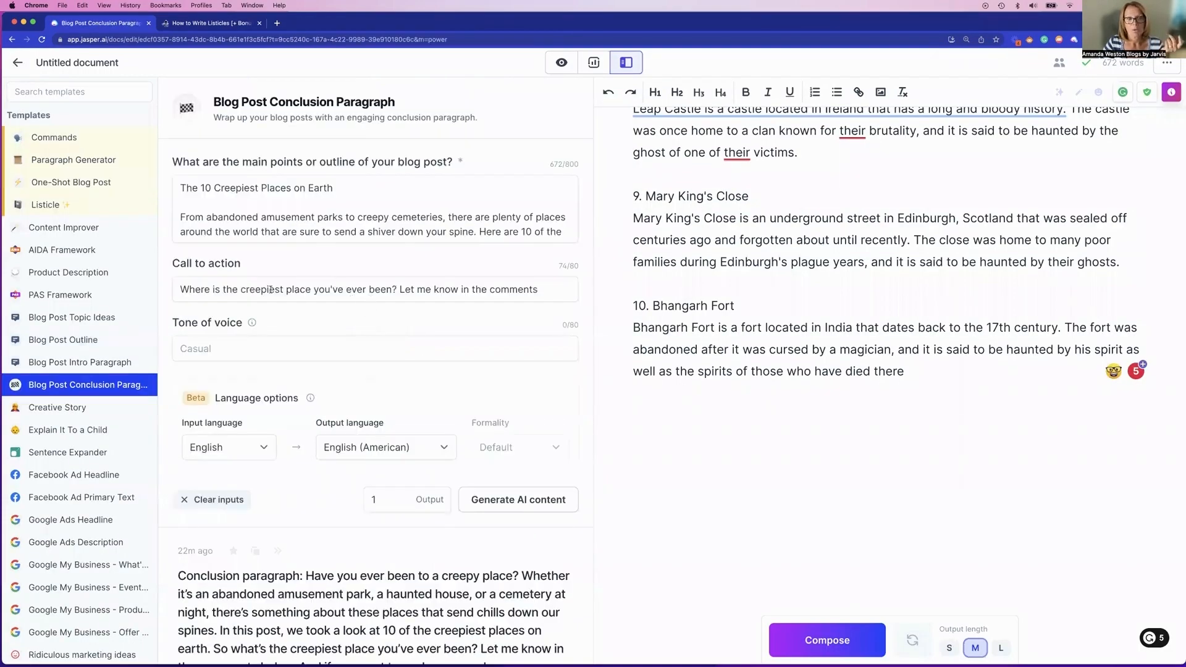
{"action": "left_click_drag", "start_coordinate": [183, 290], "coordinate": [503, 301]}
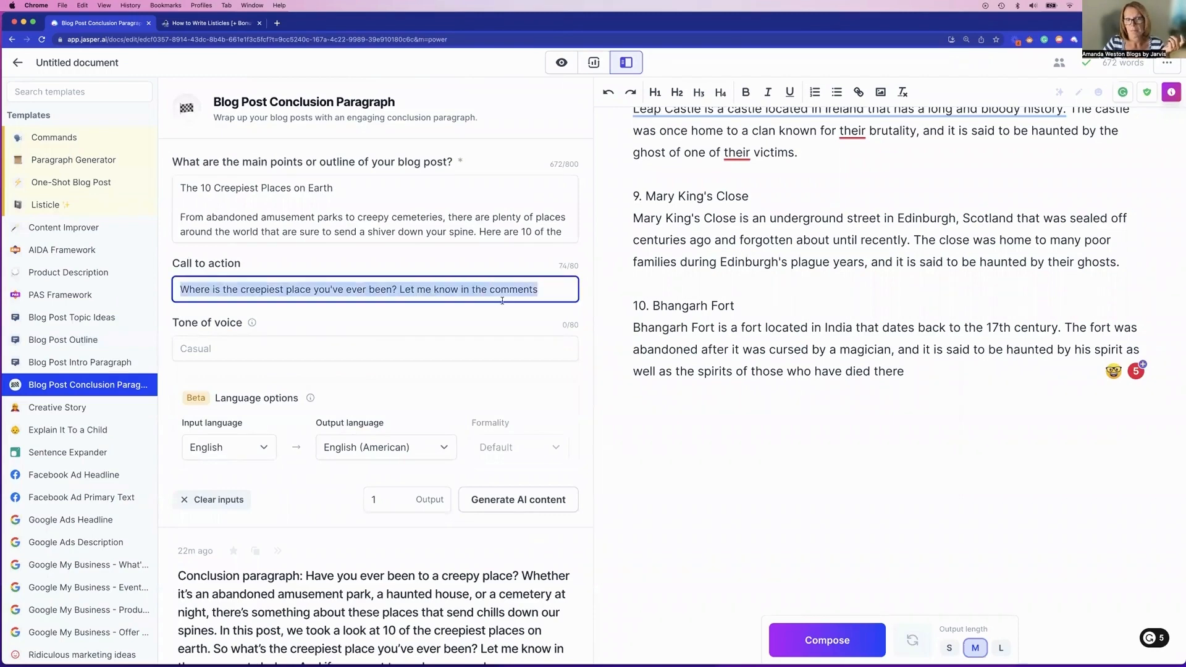
{"action": "scroll", "coordinate": [483, 383], "scroll_direction": "down", "scroll_amount": 5}
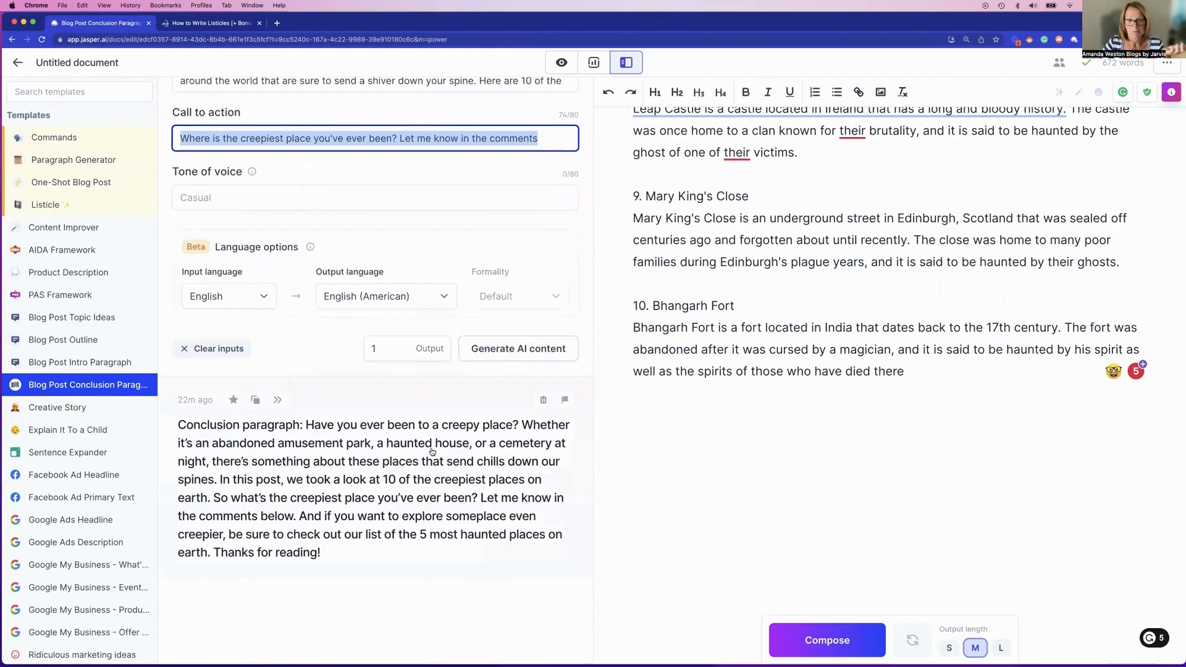
{"action": "left_click", "coordinate": [522, 350]}
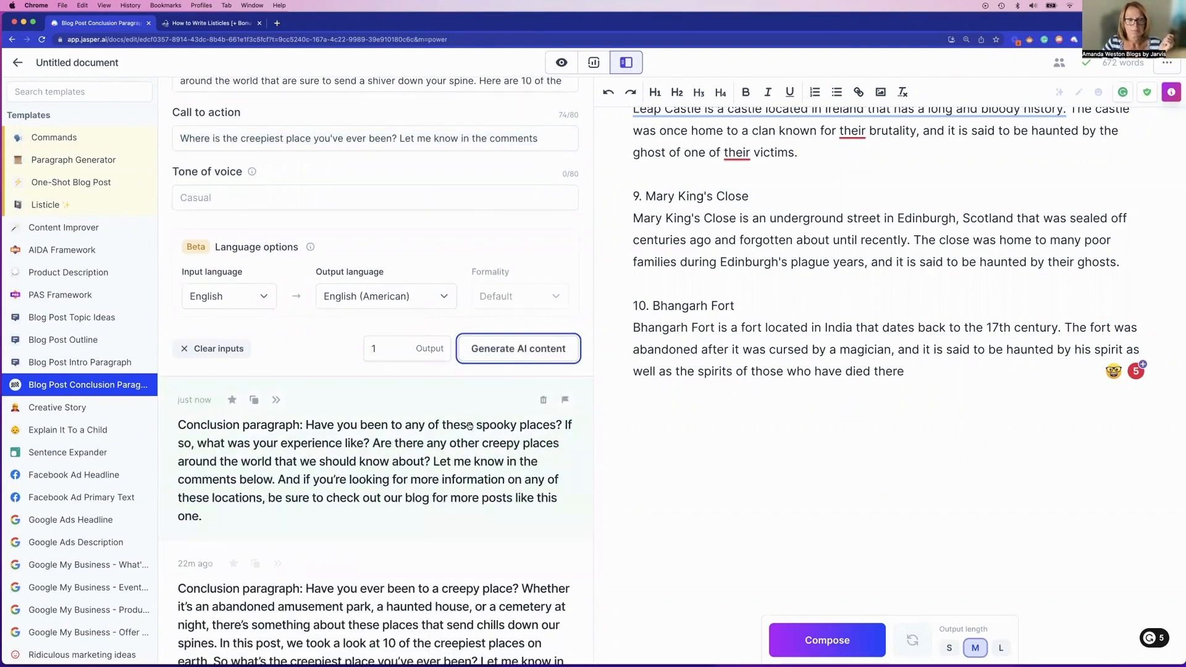
{"action": "scroll", "coordinate": [446, 395], "scroll_direction": "down", "scroll_amount": 2}
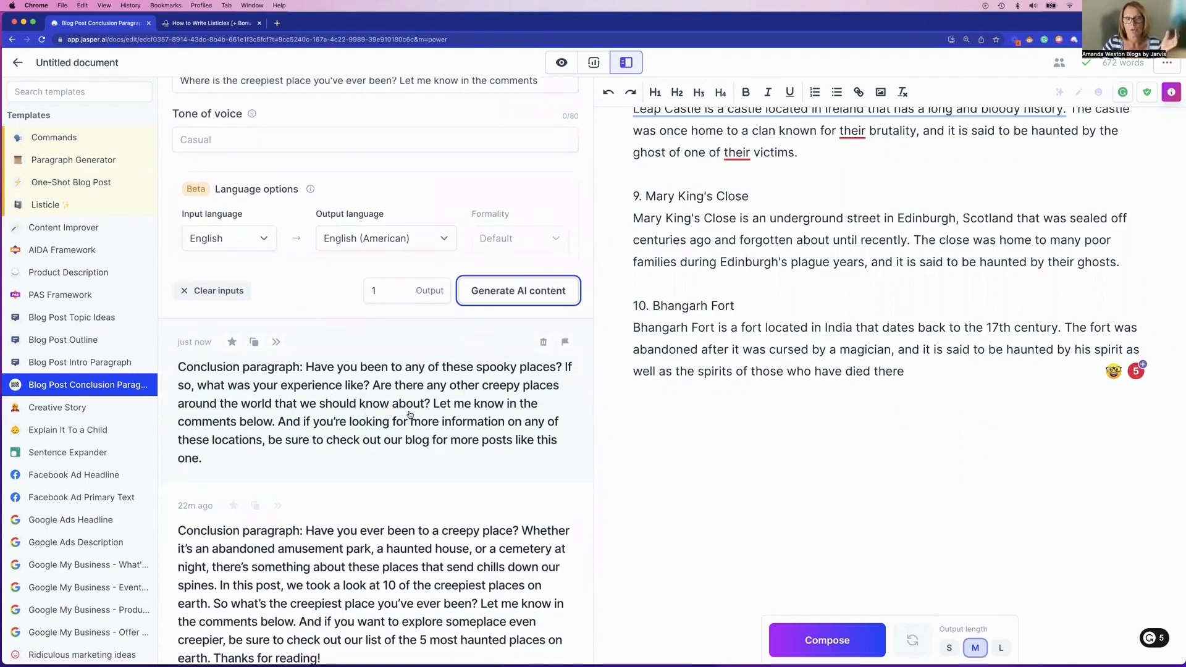
{"action": "scroll", "coordinate": [373, 440], "scroll_direction": "down", "scroll_amount": 3}
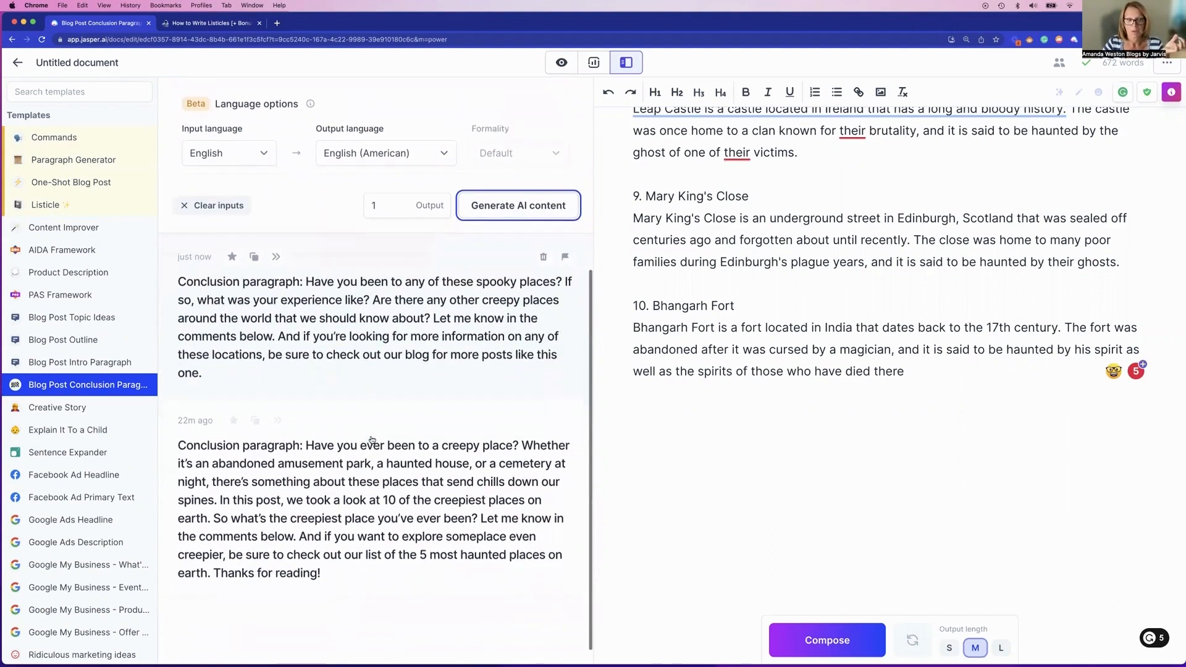
{"action": "scroll", "coordinate": [372, 440], "scroll_direction": "down", "scroll_amount": 1}
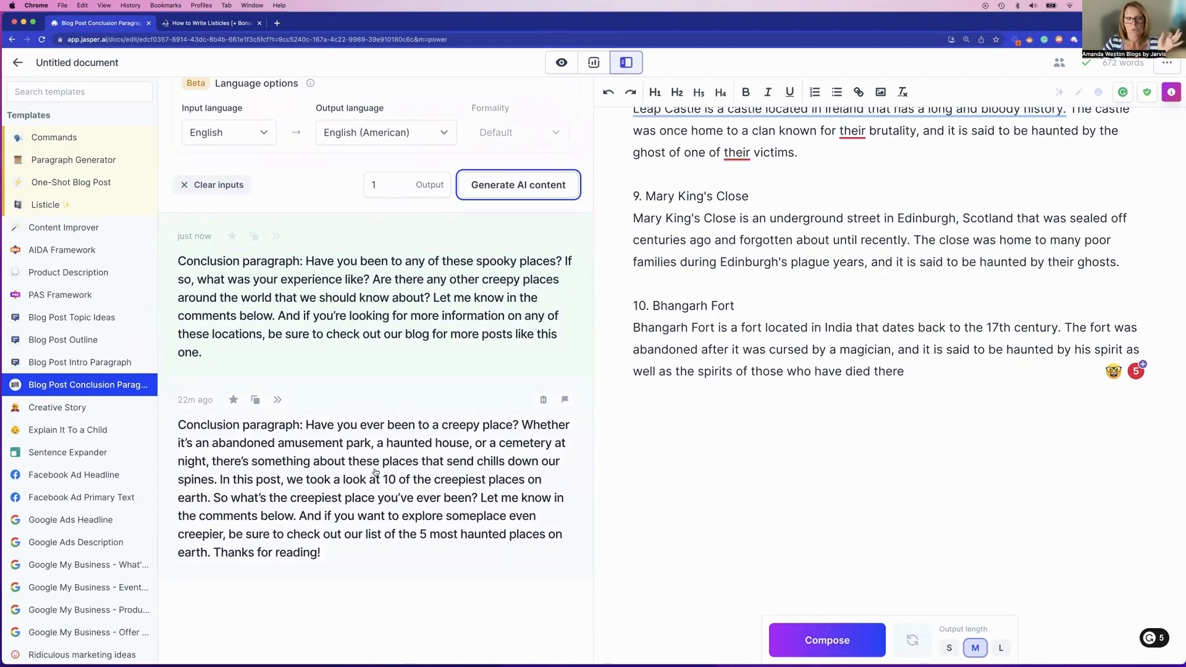
Copy the older generated conclusion into the document below the Bhangarh Fort paragraph and delete its "Conclusion paragraph:" label.
{"action": "left_click", "coordinate": [256, 401]}
{"action": "left_click", "coordinate": [713, 422]}
{"action": "key", "text": "Return"}
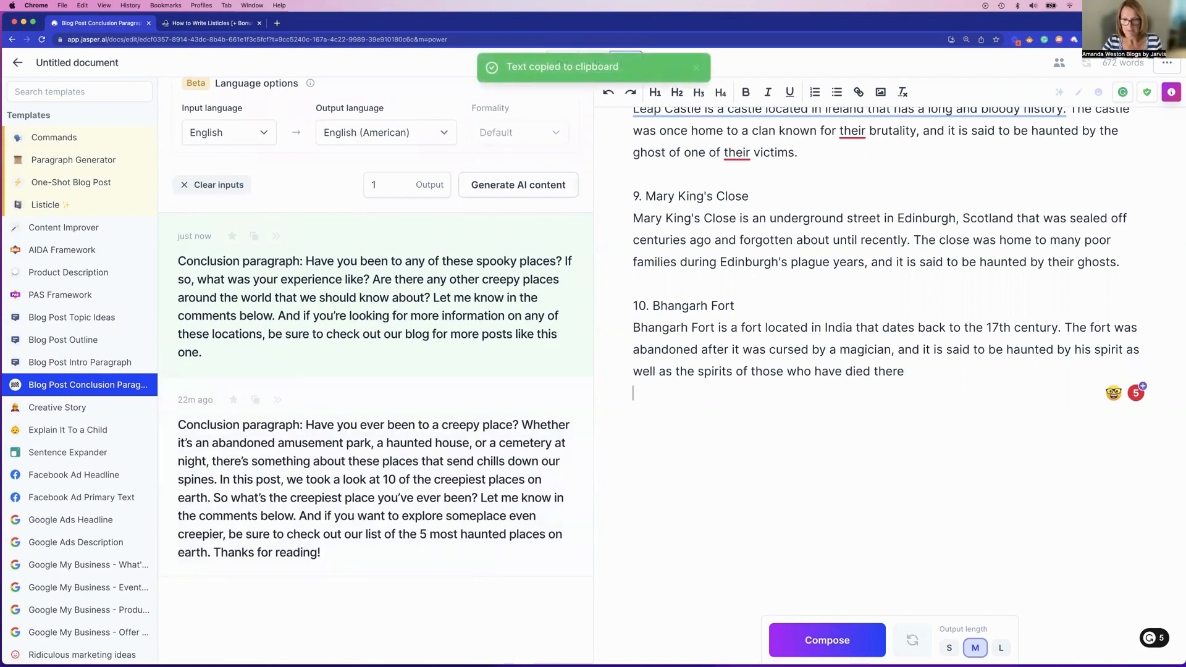
{"action": "key", "text": "super+v"}
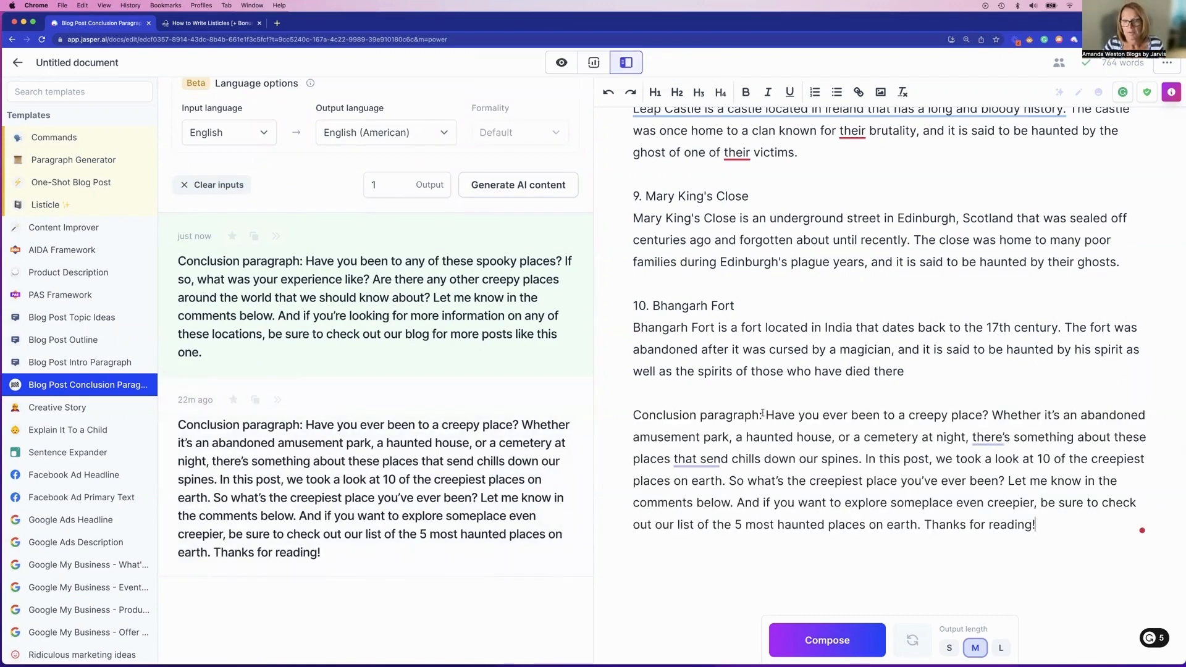
{"action": "left_click_drag", "start_coordinate": [763, 414], "coordinate": [632, 414]}
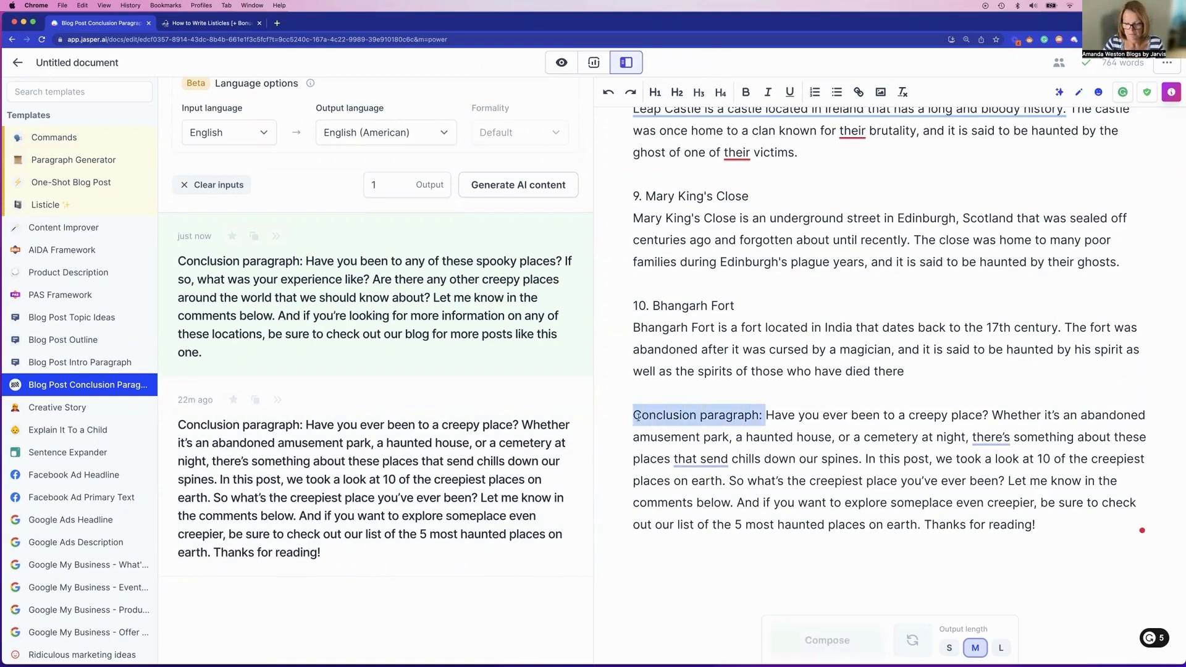
{"action": "key", "text": "BackSpace"}
{"action": "left_click", "coordinate": [970, 539]}
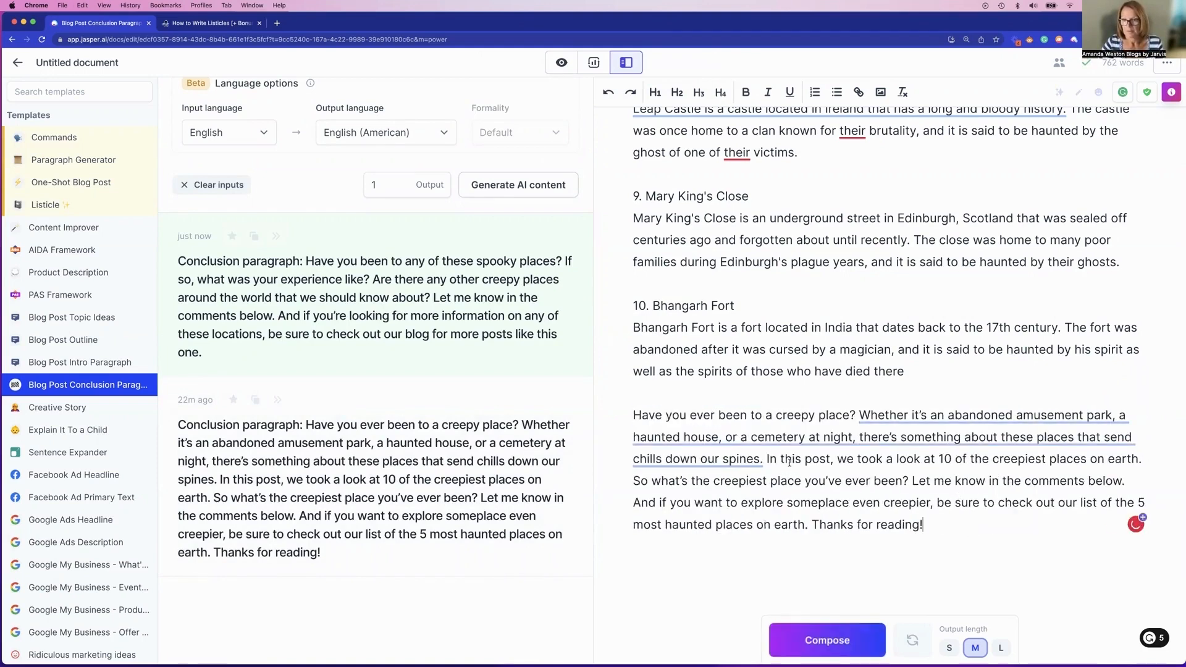
Highlight the conclusion from "In this post" to "someplace even", deselect it, and review the document back up to its title.
{"action": "left_click_drag", "start_coordinate": [764, 459], "coordinate": [883, 492]}
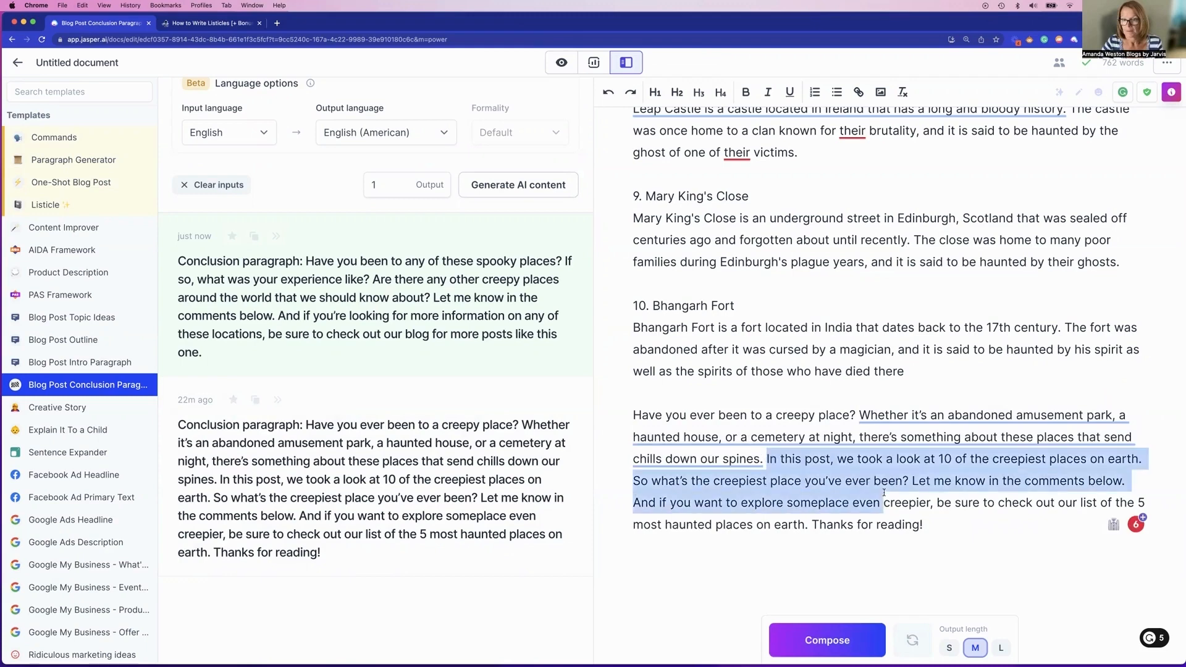
{"action": "left_click", "coordinate": [888, 481]}
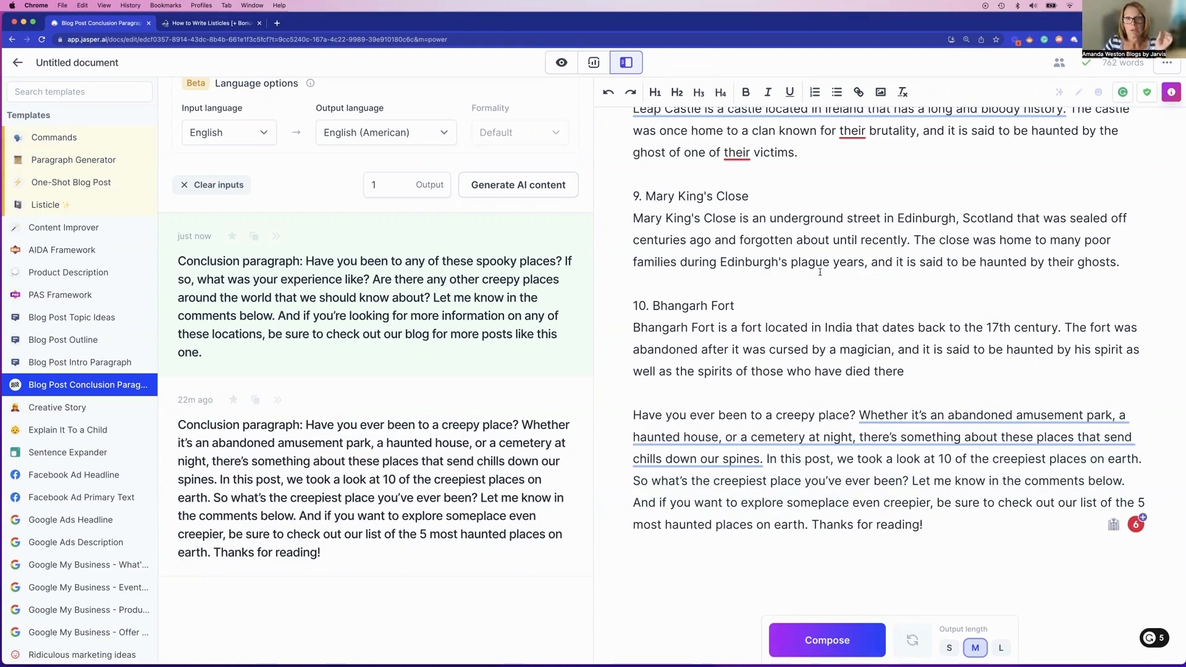
{"action": "scroll", "coordinate": [819, 272], "scroll_direction": "up", "scroll_amount": 7}
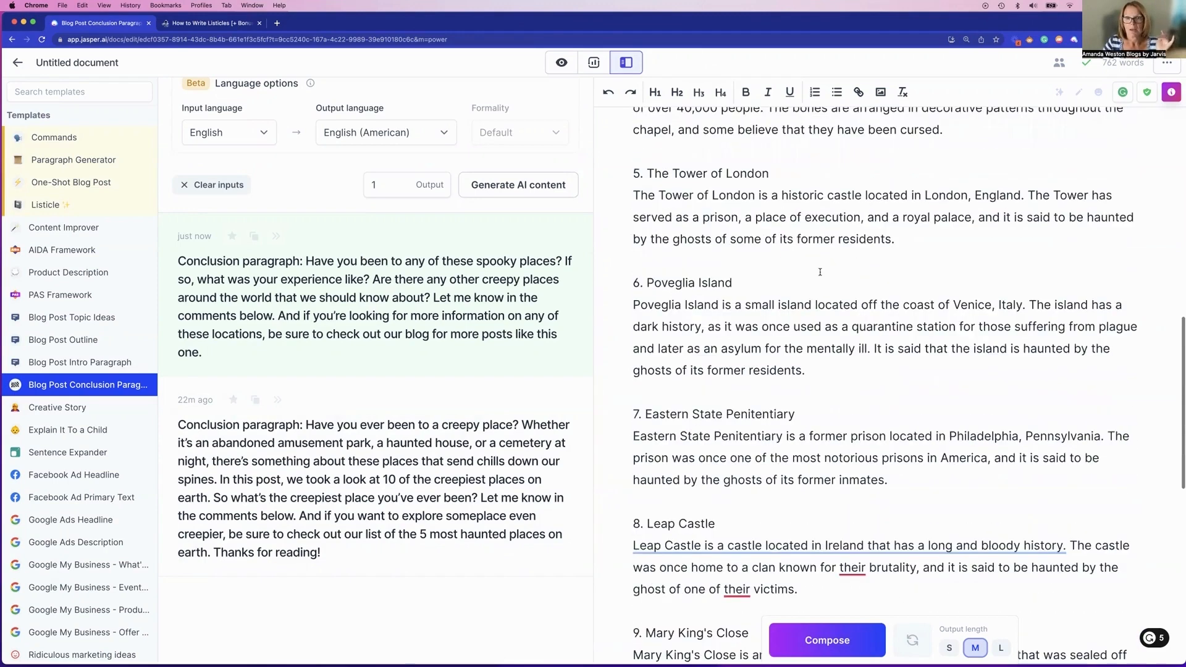
{"action": "scroll", "coordinate": [819, 272], "scroll_direction": "up", "scroll_amount": 15}
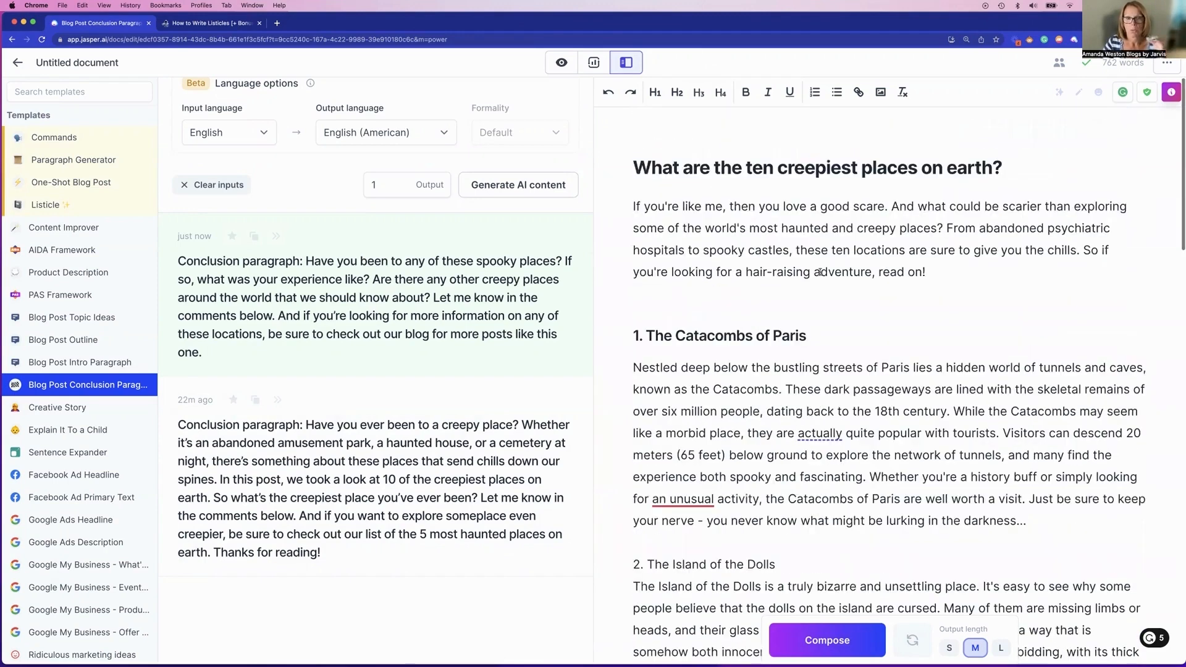